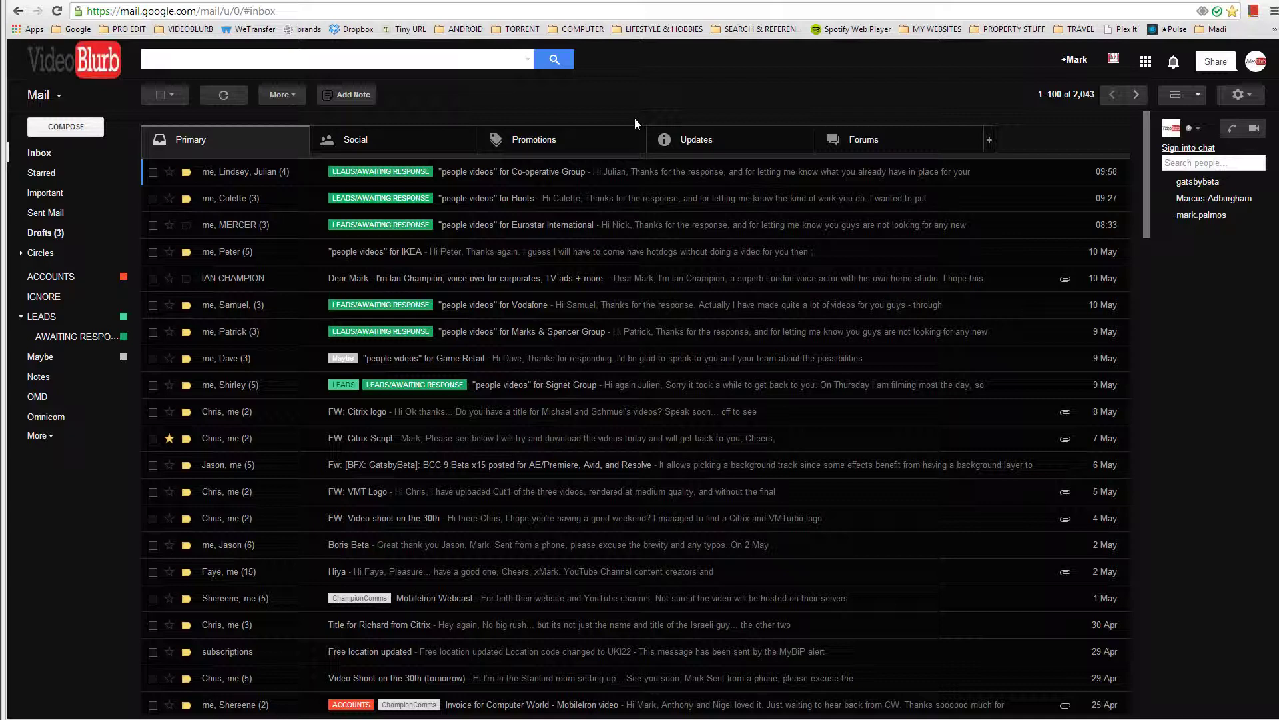
Open the IKEA people videos thread and write 'call him back after summer, he said to come up with some ideas' as a note on the latest email
click(430, 251)
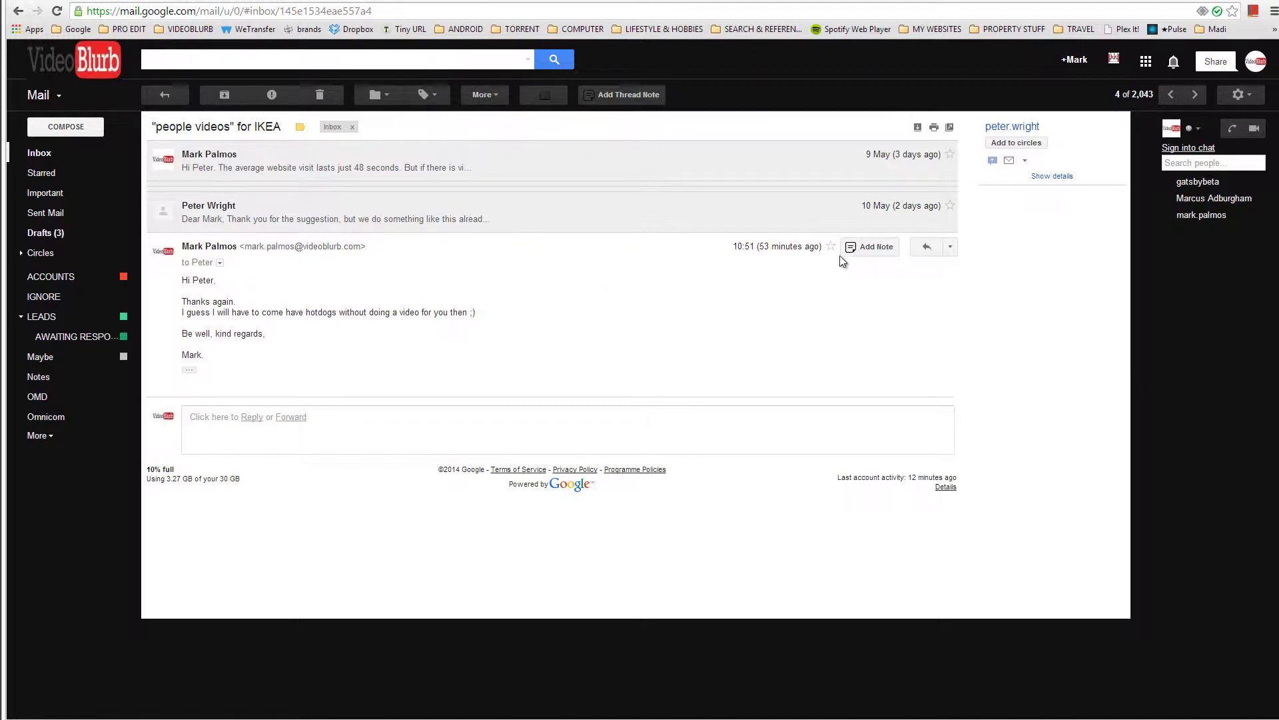
click(873, 248)
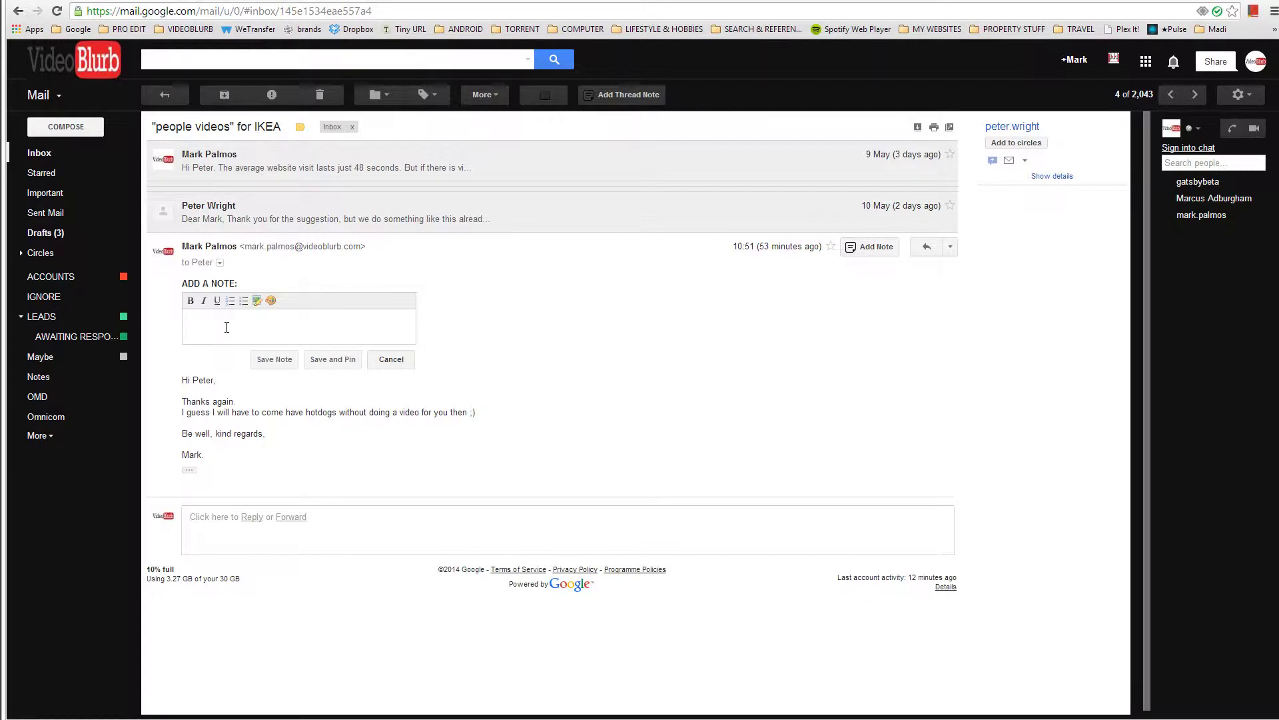
text(call him back after summer, he said to come up)
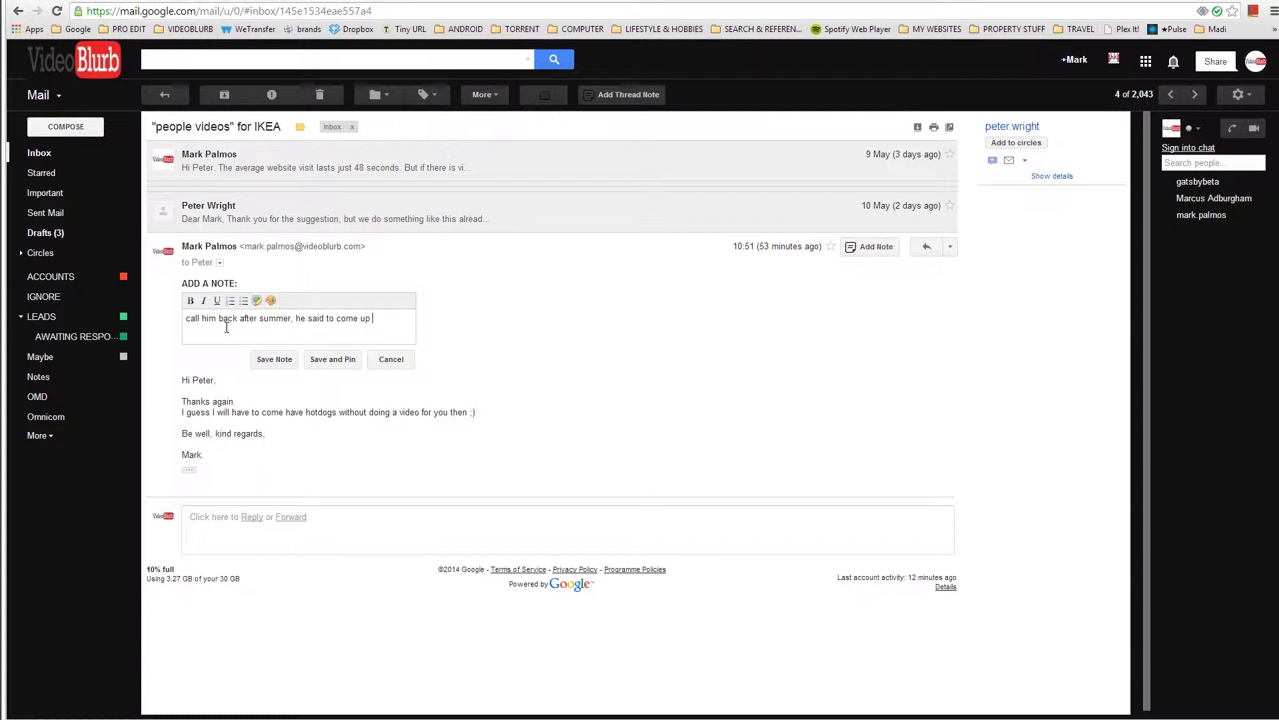
text(ome ideas....)
Save the call-back note onto the email, then start a deletion but cancel it
click(264, 361)
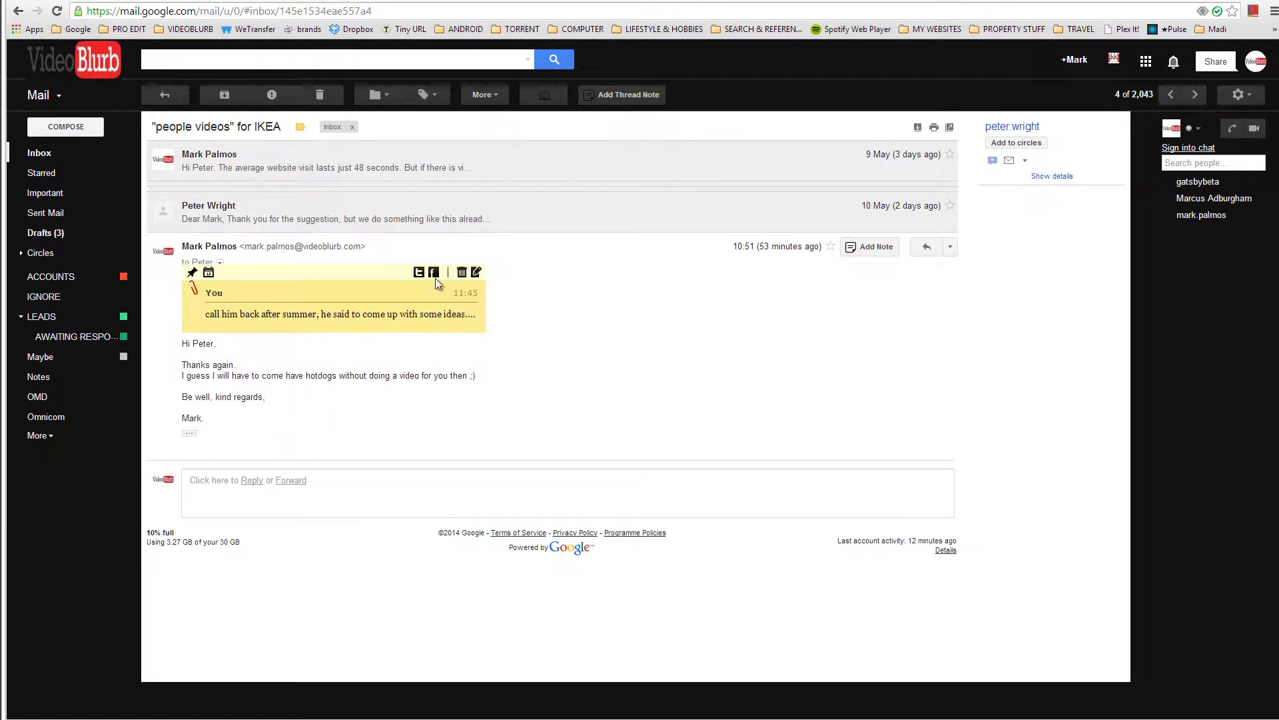
click(463, 272)
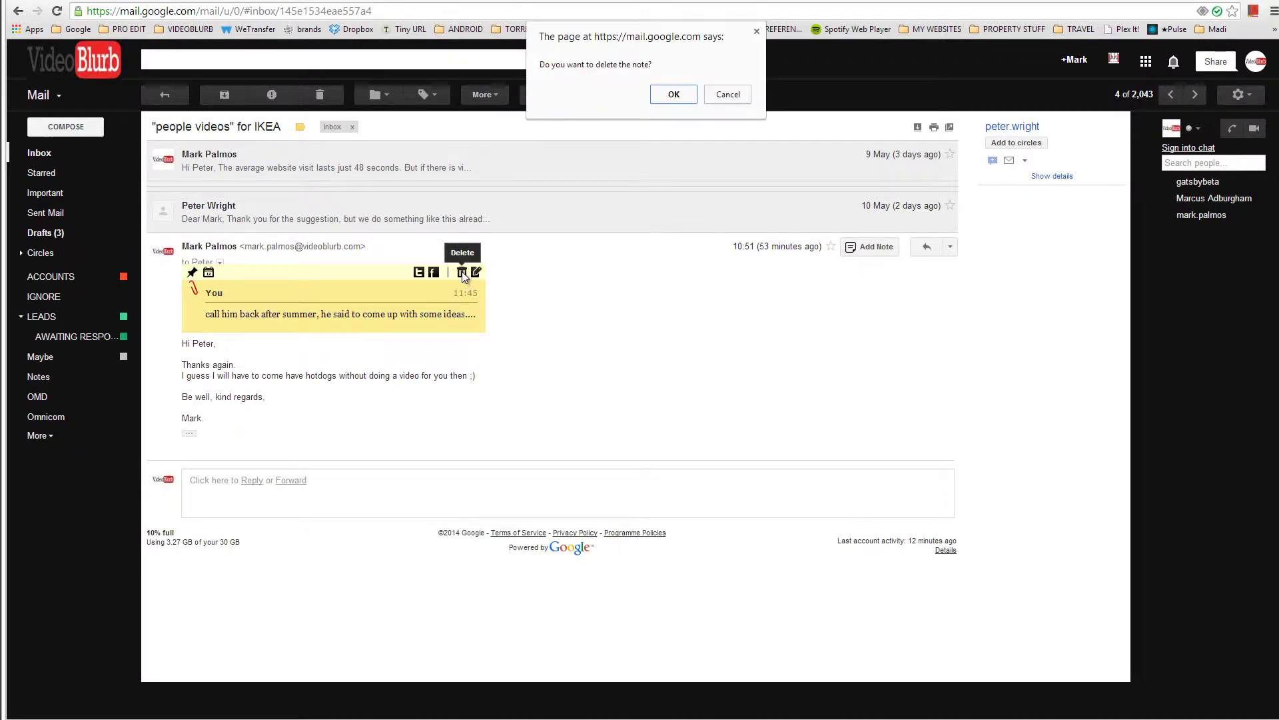
click(728, 94)
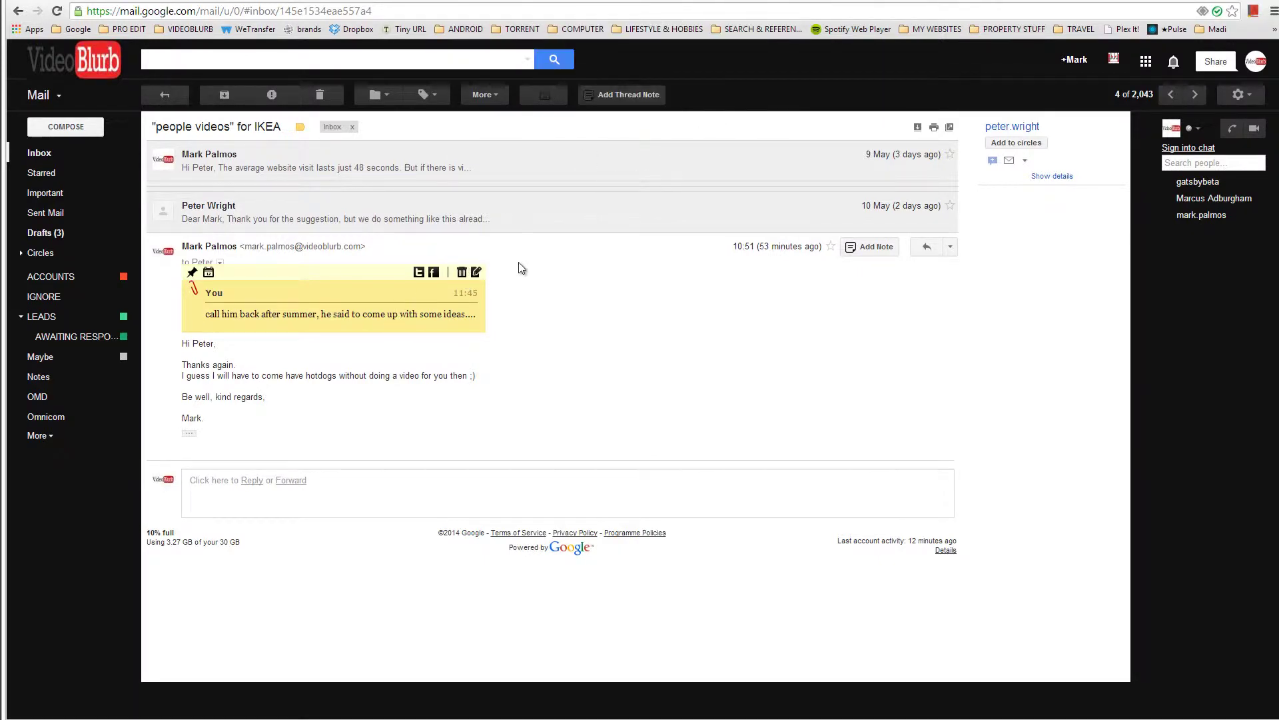
Reopen the note, re-save it unchanged, and request its deletion
click(476, 271)
triple_click(339, 323)
key(ctrl+c)
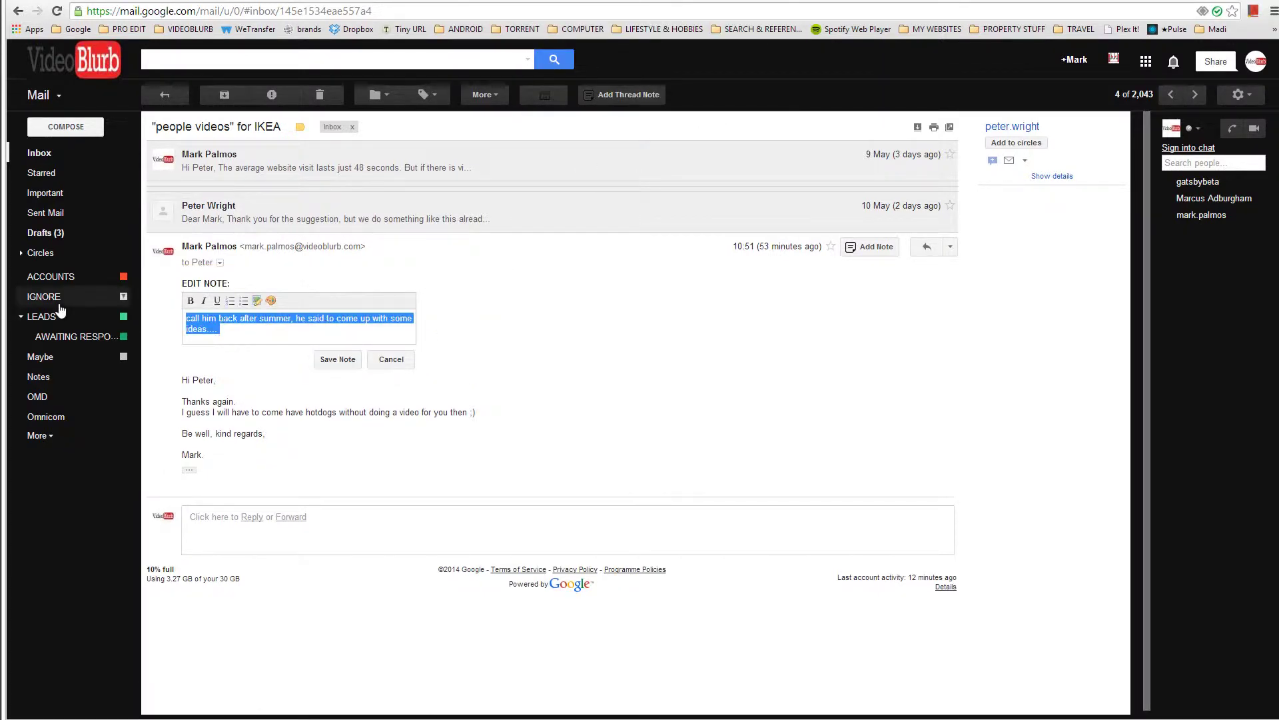
click(392, 318)
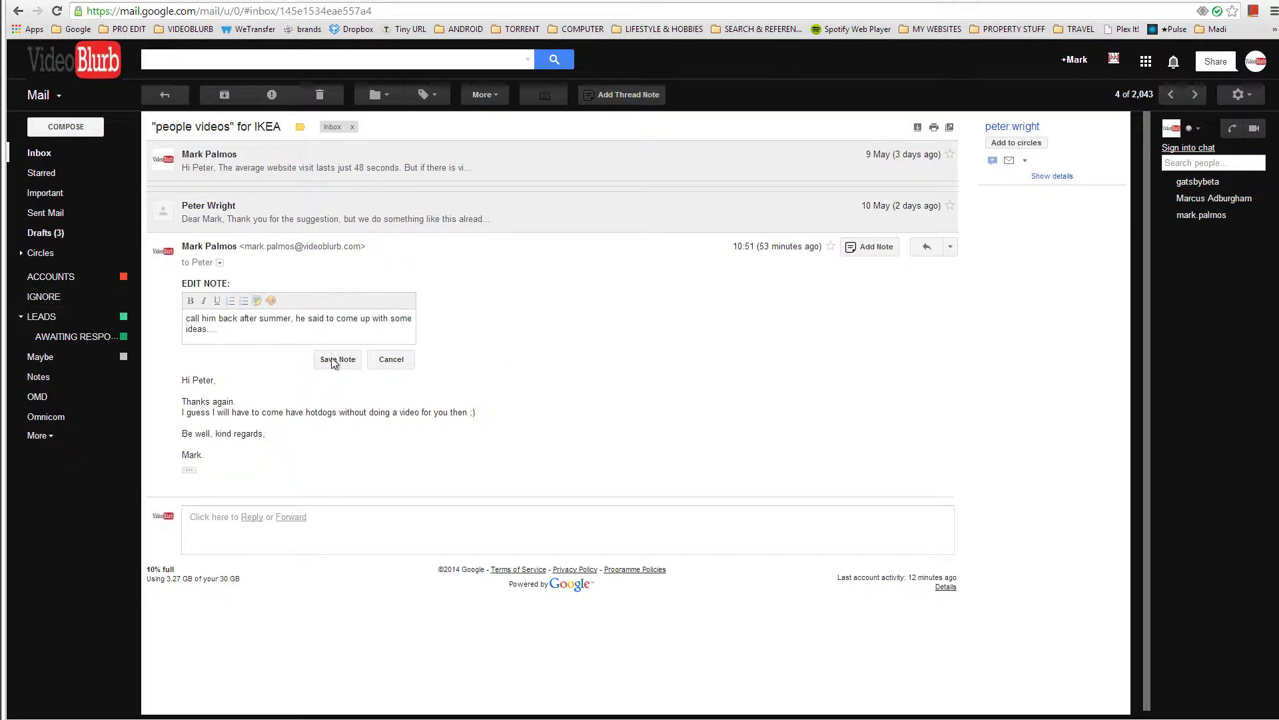
click(391, 361)
click(462, 272)
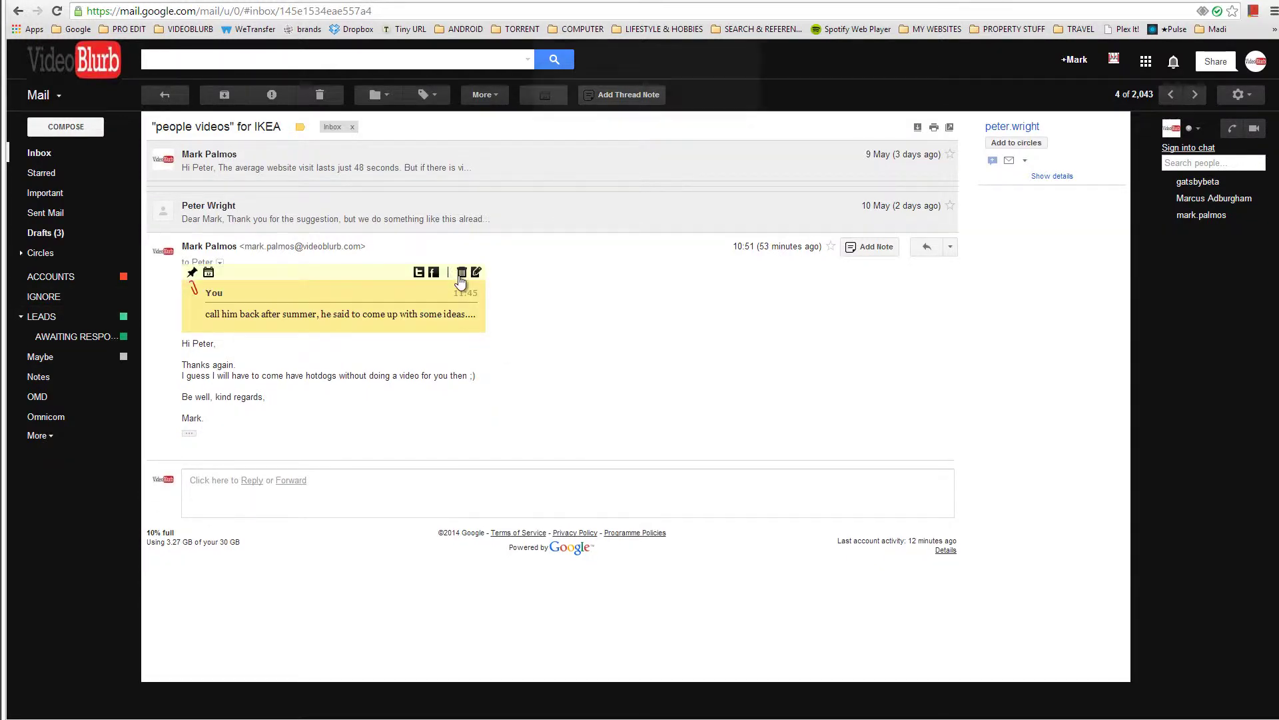
Confirm the note's deletion and paste the call-back text into a new note on the email
click(674, 93)
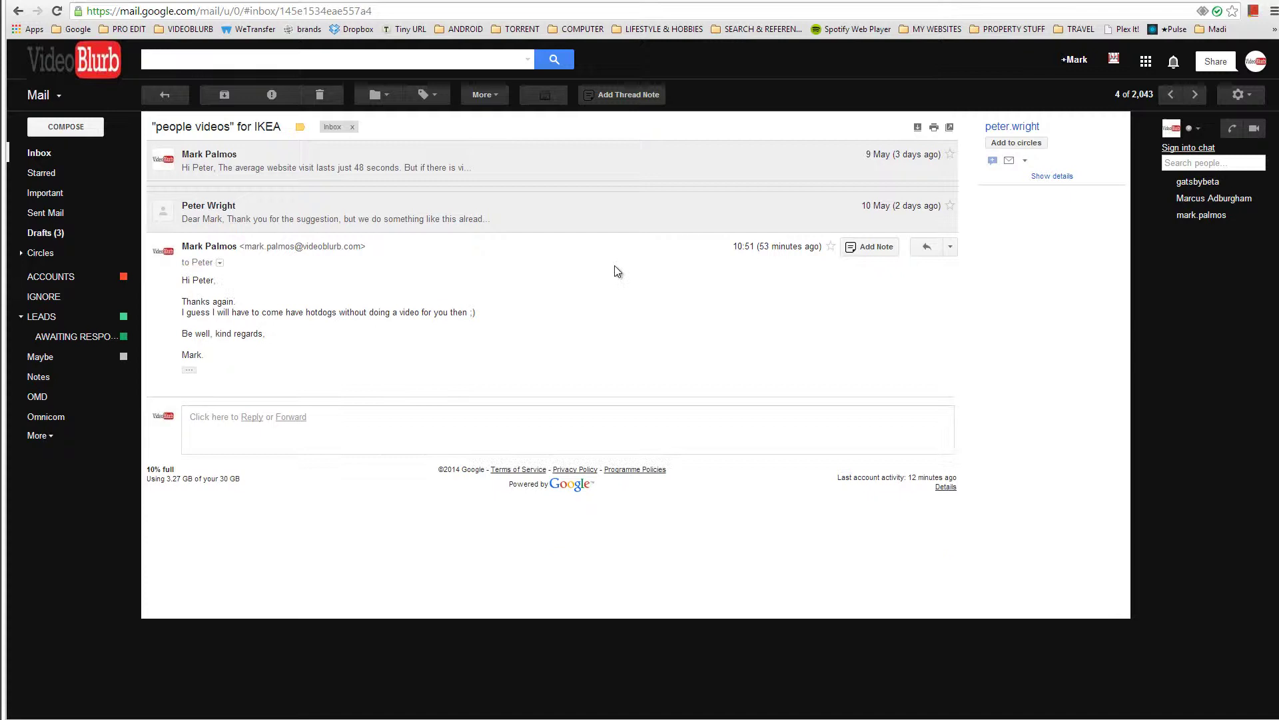
click(869, 247)
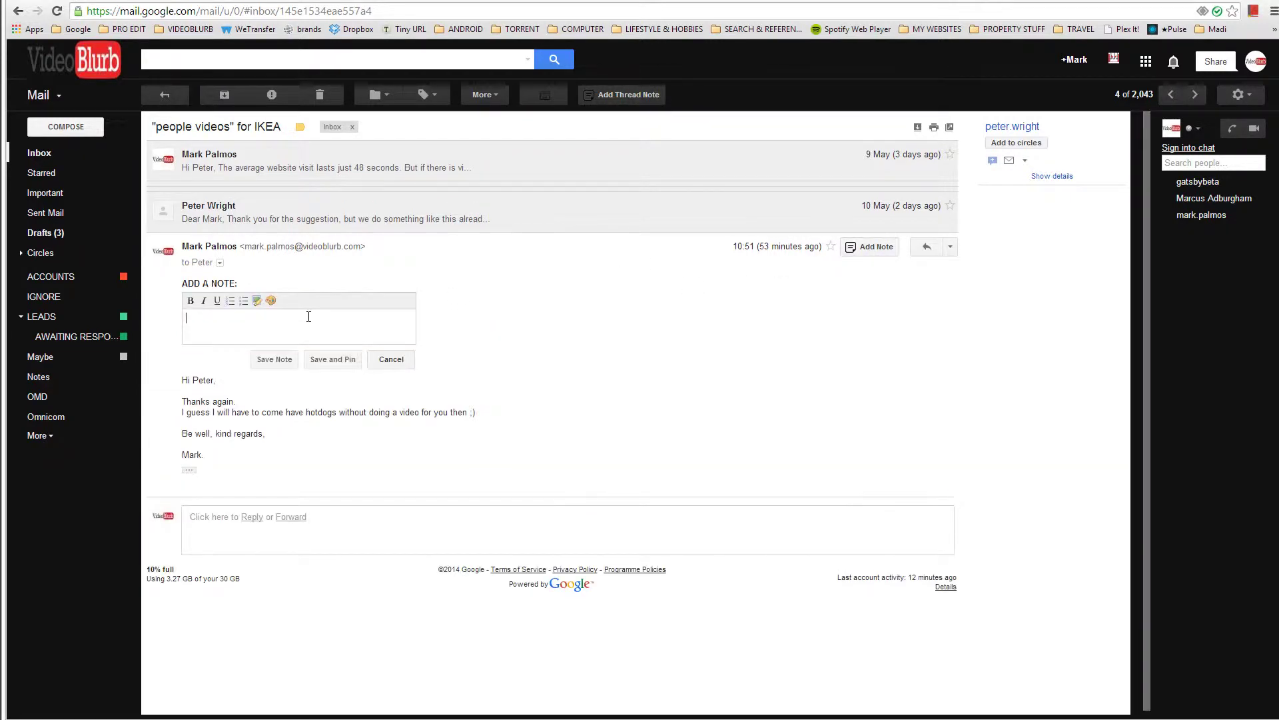
key(ctrl+v)
Save the pasted call-back note with a Save and Pin option
click(326, 359)
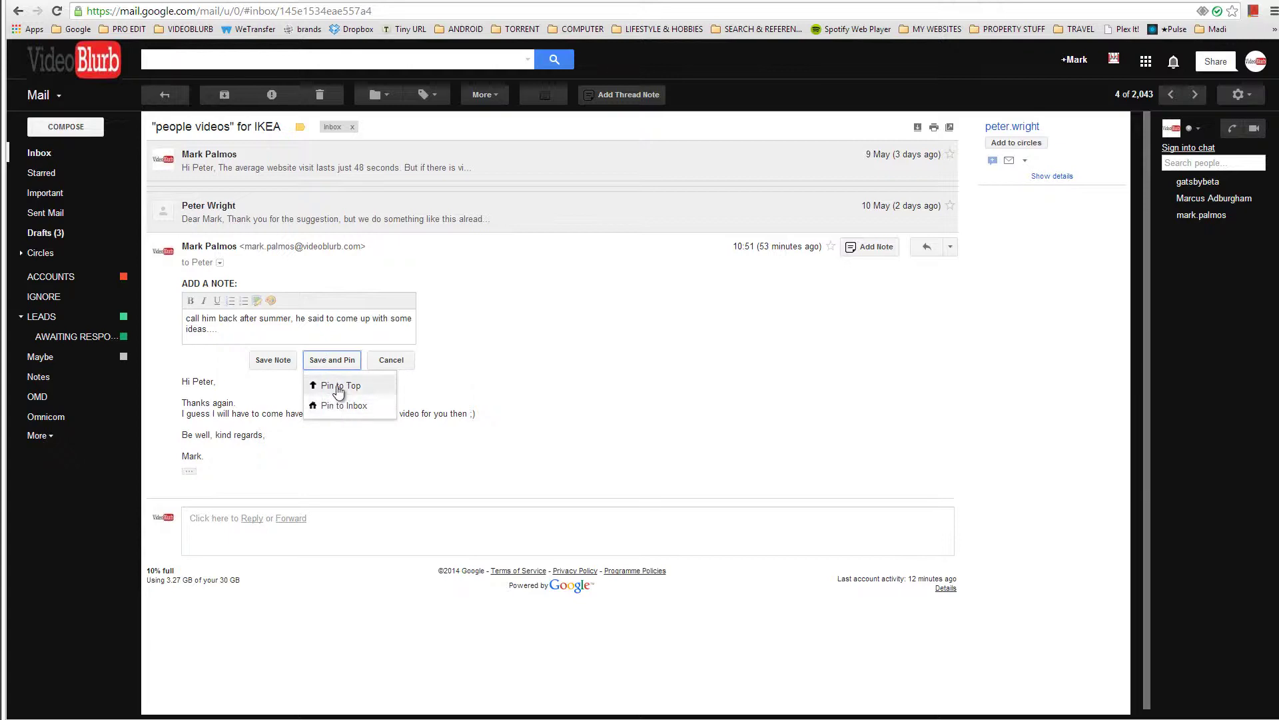
click(353, 368)
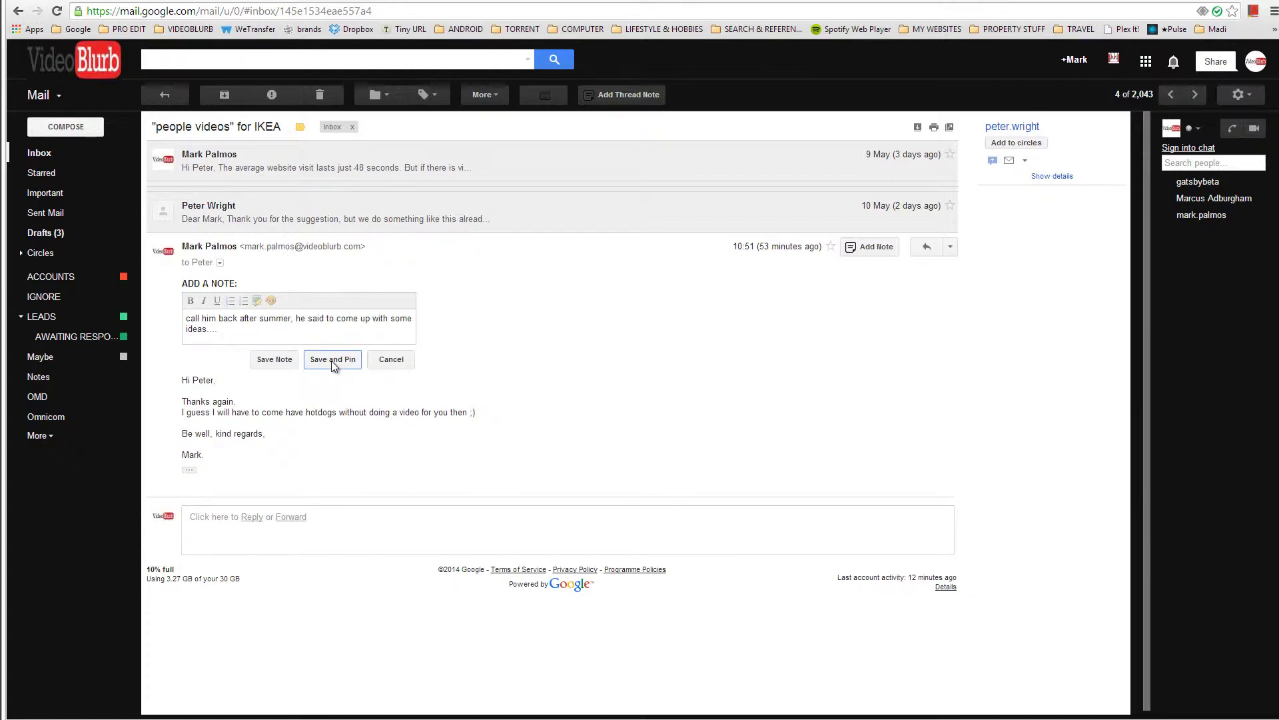
click(333, 360)
click(334, 390)
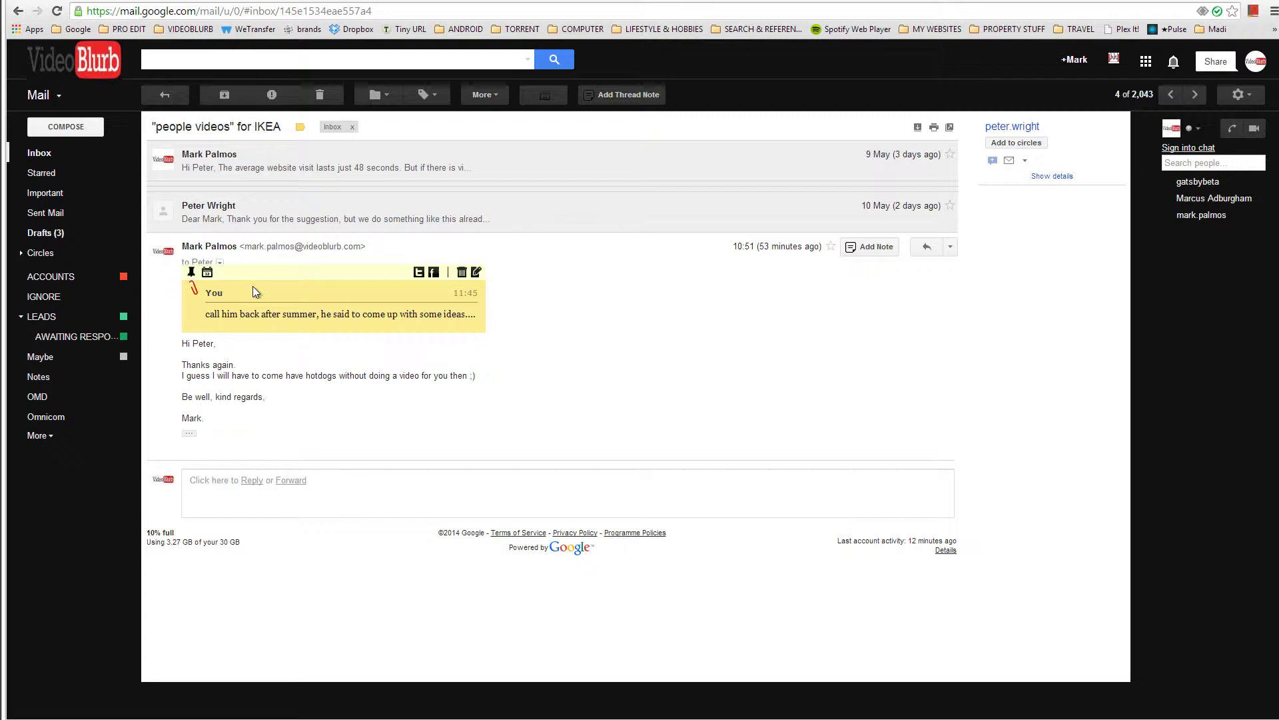
Return to the inbox, filter to the LEADS label, and open the Betfair conversation
click(165, 94)
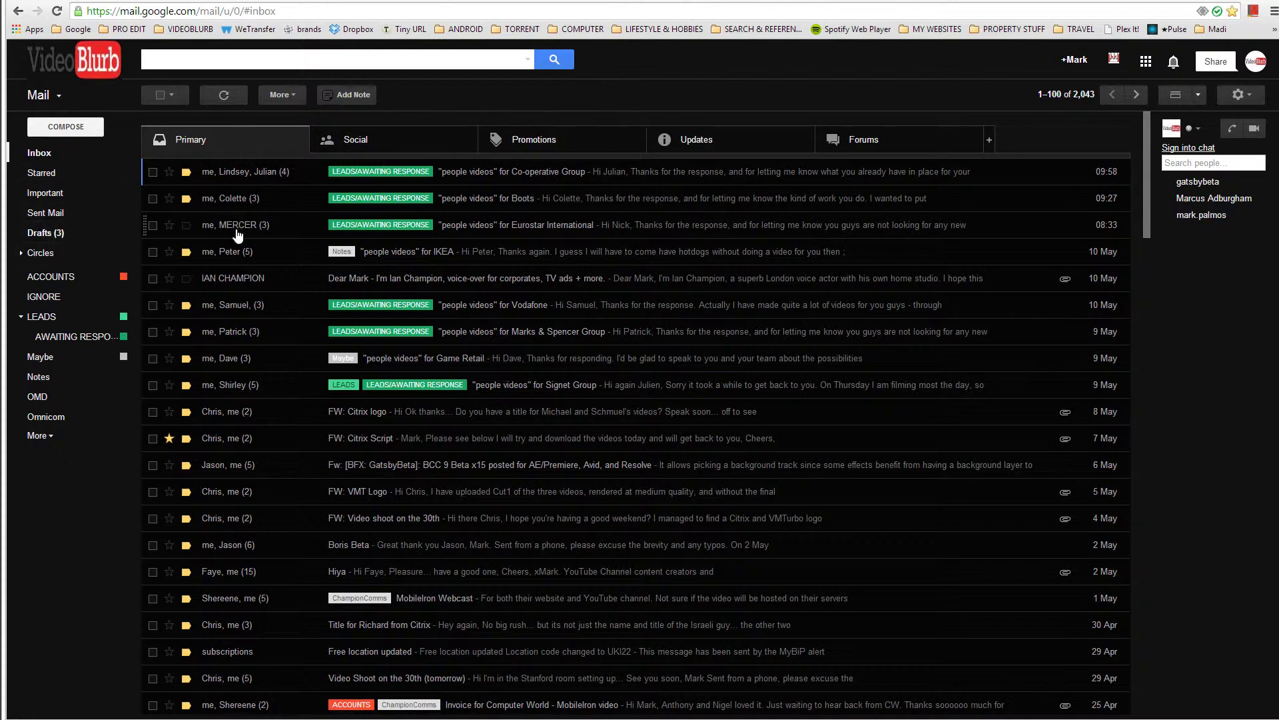
click(41, 316)
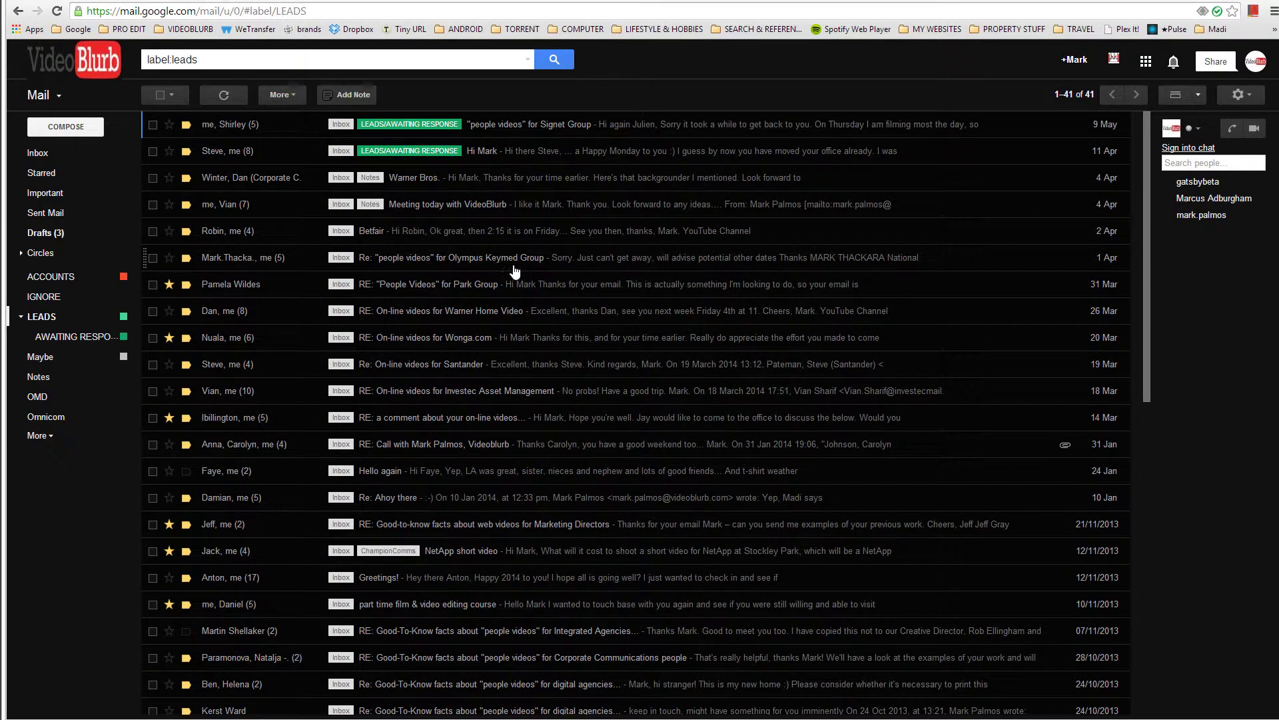
click(569, 240)
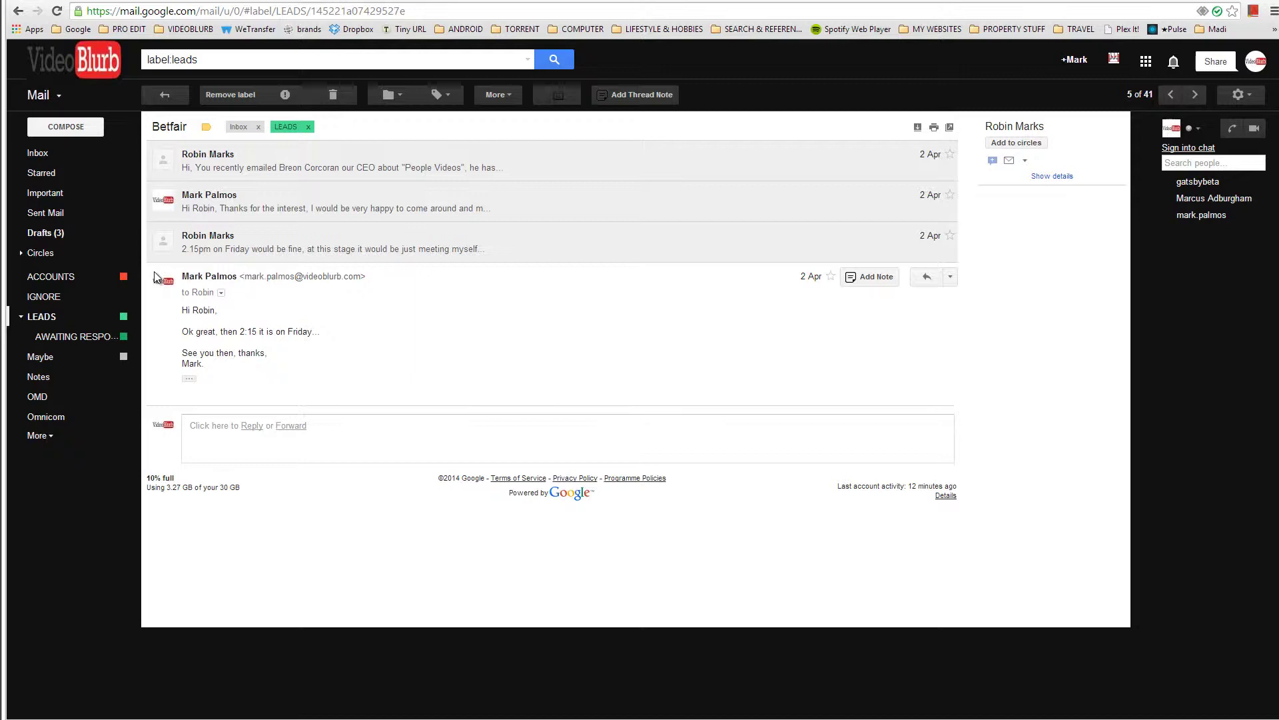
Page through the LEADS threads with the newer/older arrows until Warner Bros. (3 of 41) opens
click(1196, 95)
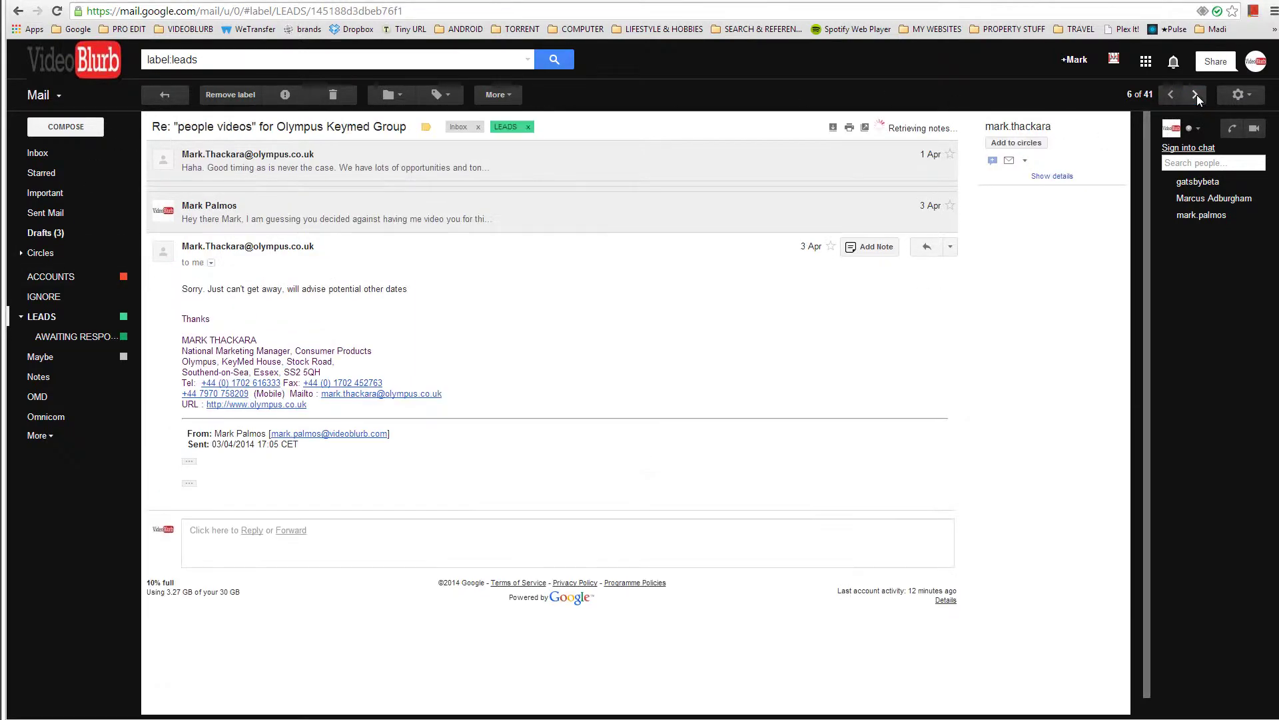
click(1197, 95)
click(1196, 95)
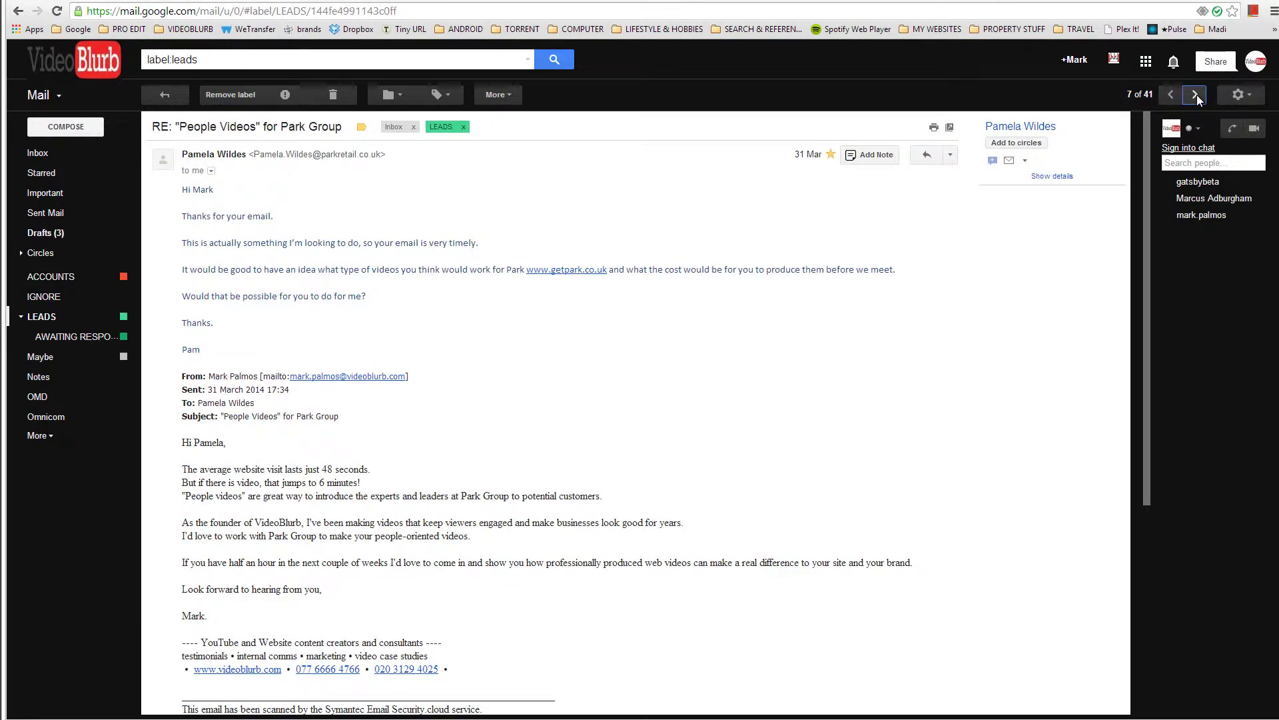
click(1197, 94)
click(1197, 94)
click(1197, 95)
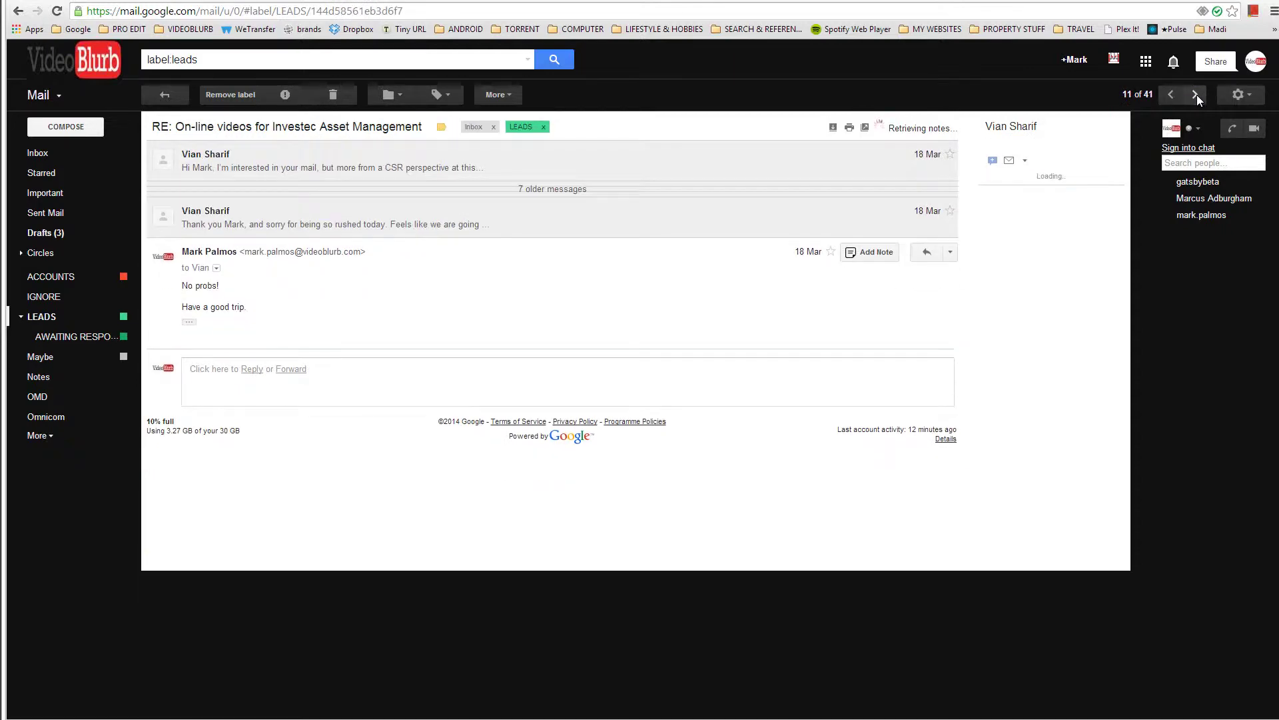
click(1170, 96)
click(1170, 95)
click(1170, 95)
click(1170, 95)
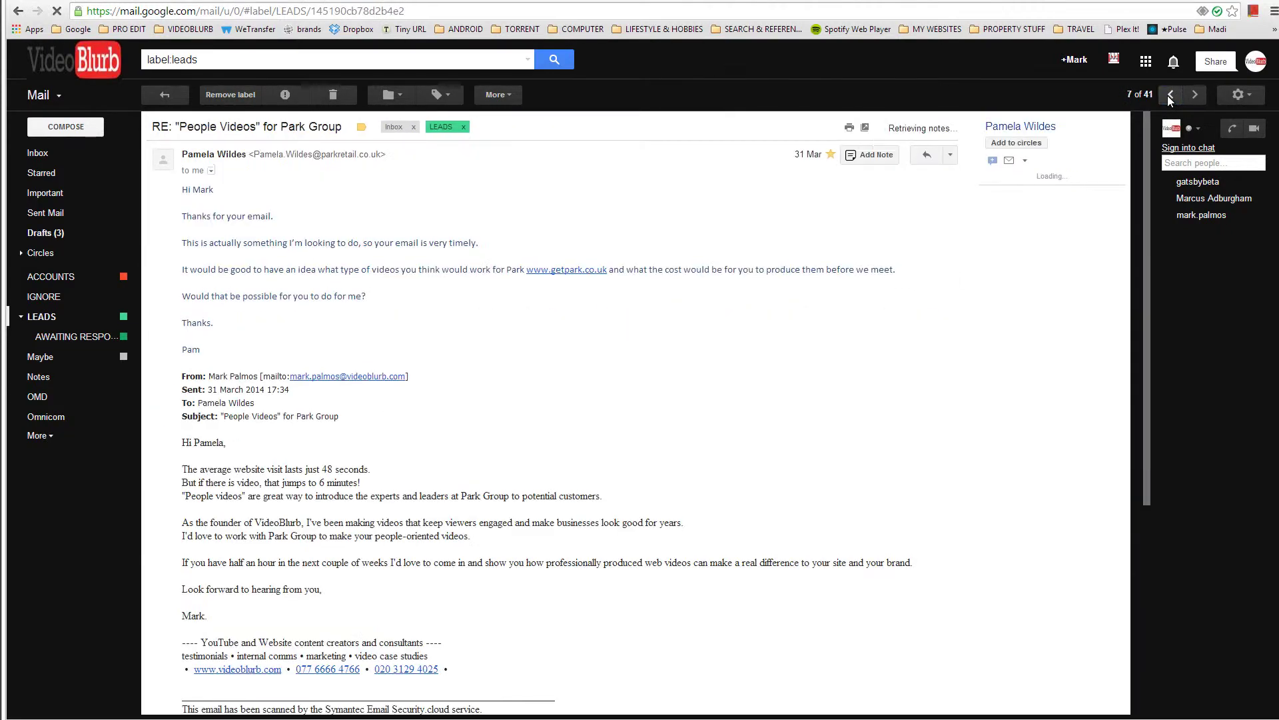
click(1170, 95)
click(1171, 95)
click(1170, 95)
click(1170, 95)
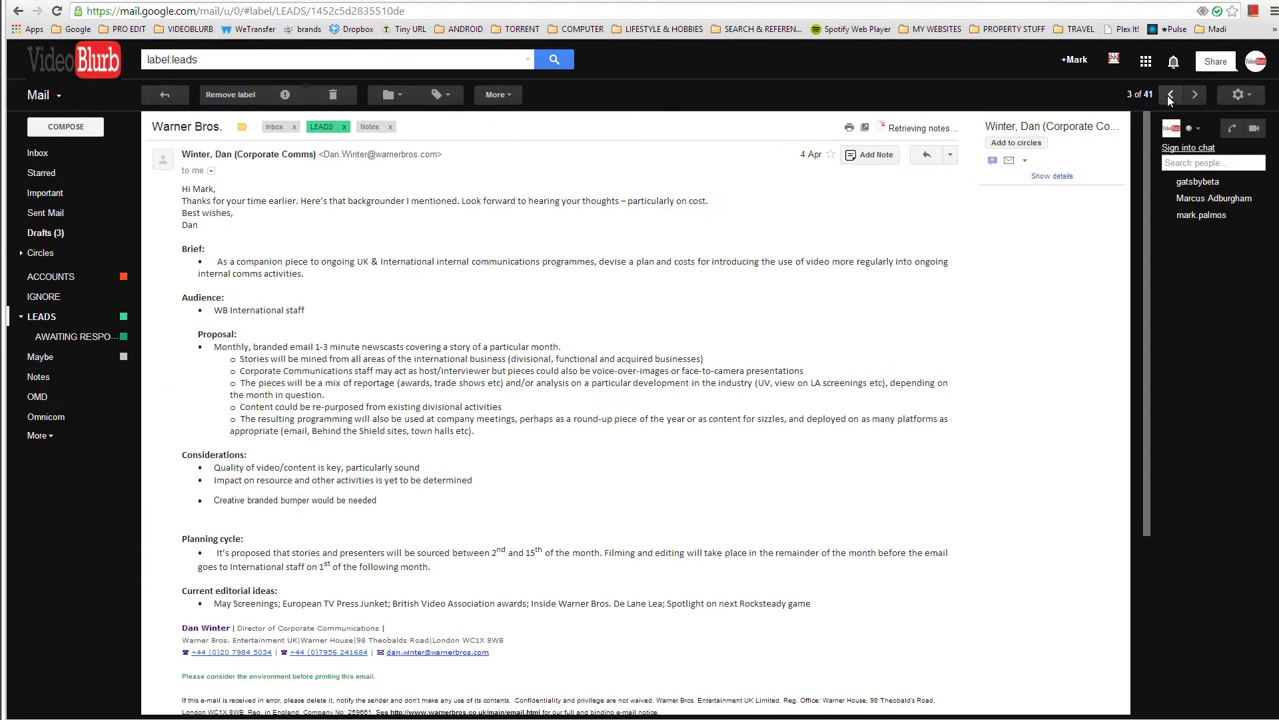
click(1170, 95)
click(1193, 95)
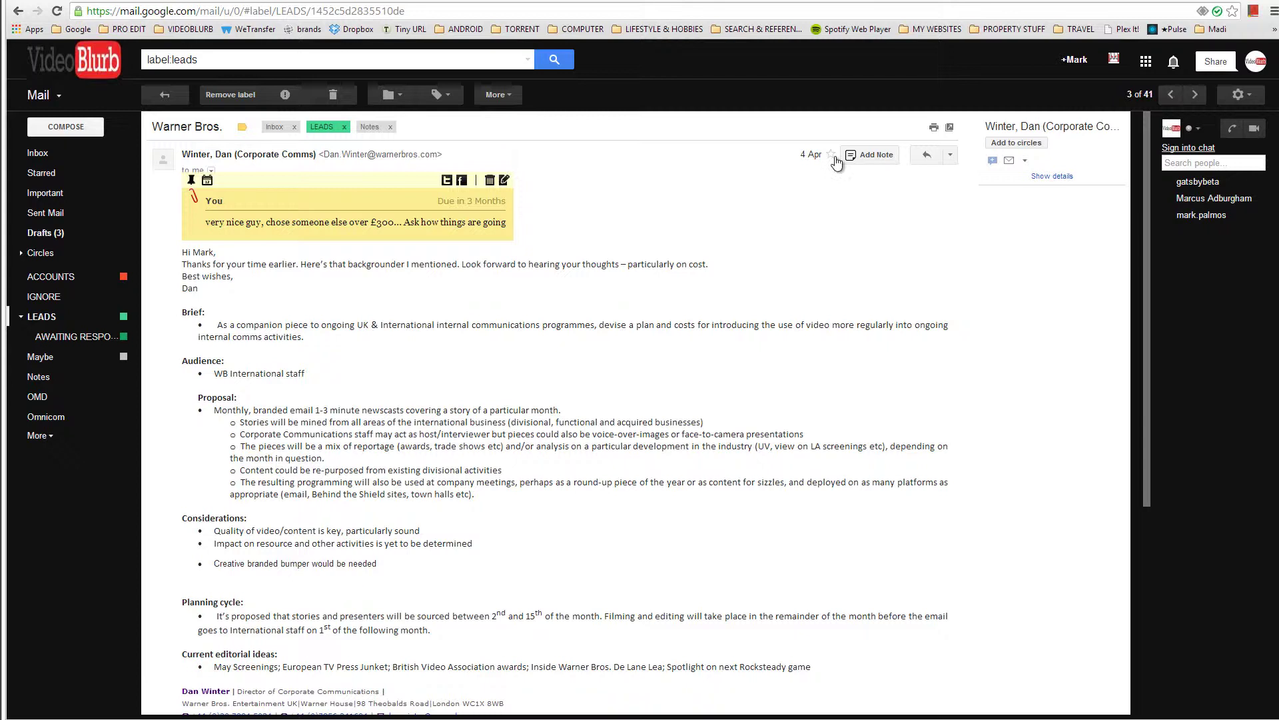
Add a note reading 'note two' to the Warner Bros. email and pin it to the inbox
click(867, 155)
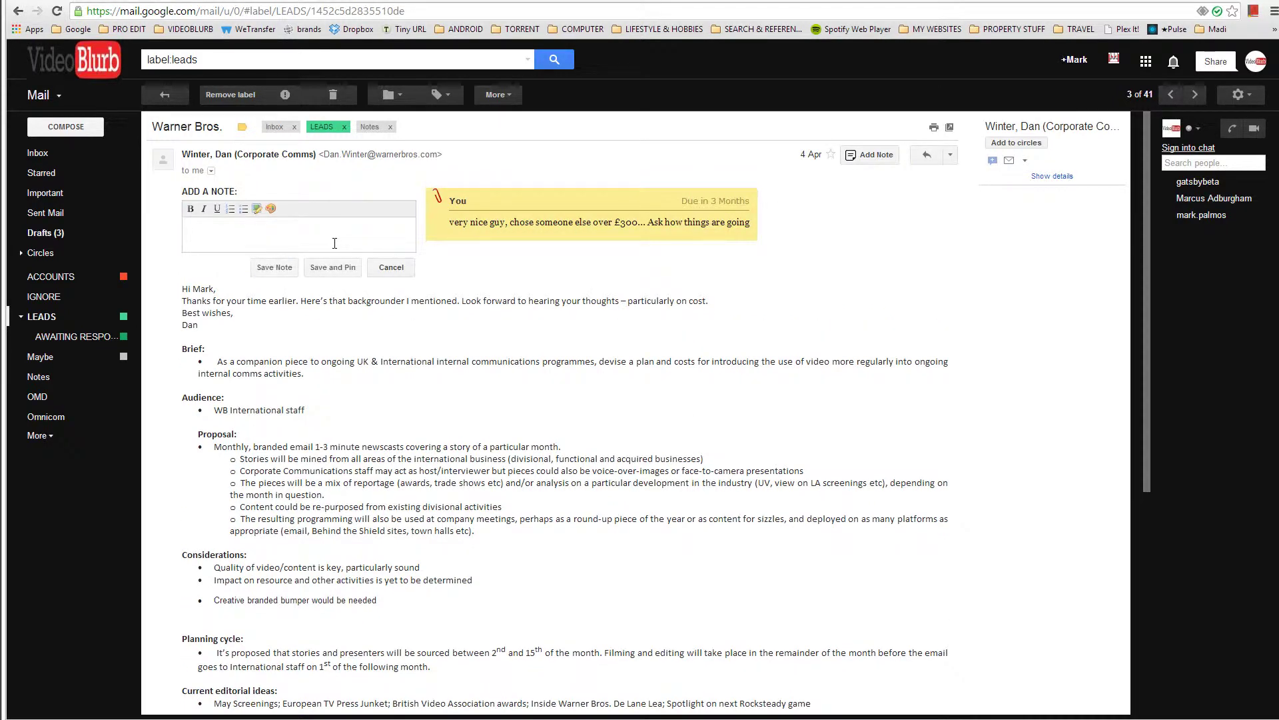
text(not)
click(327, 270)
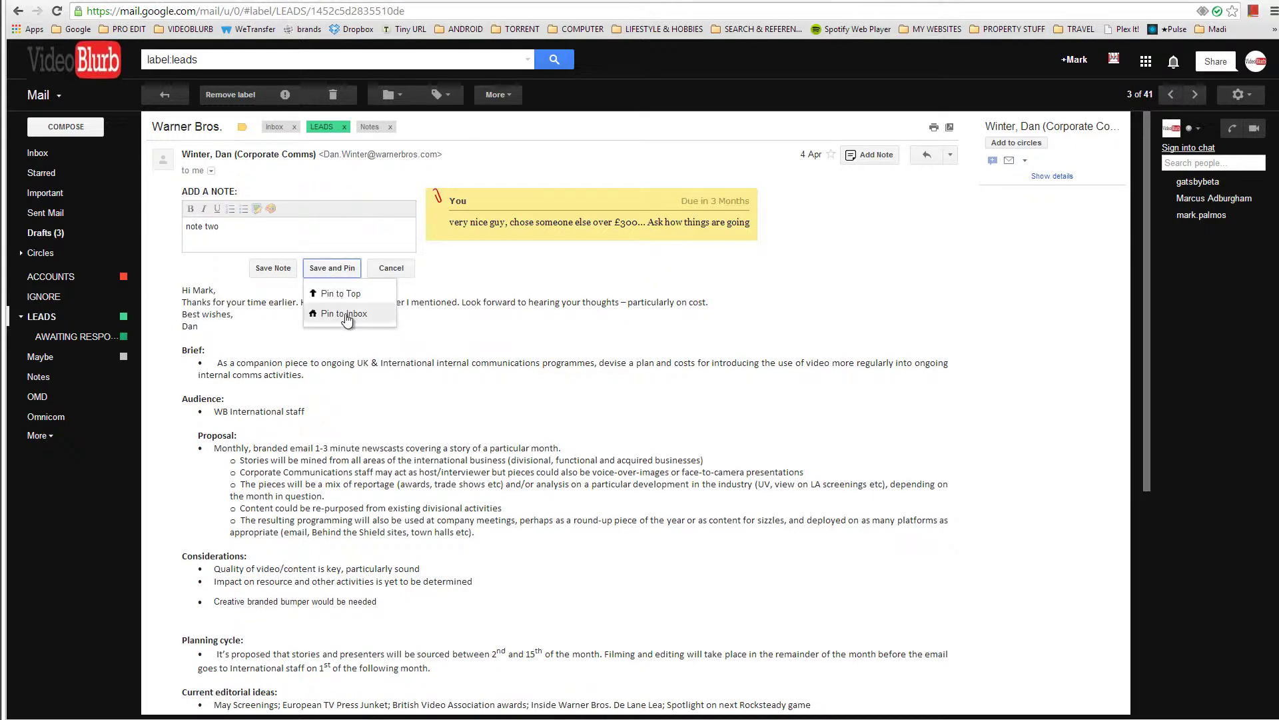
click(347, 316)
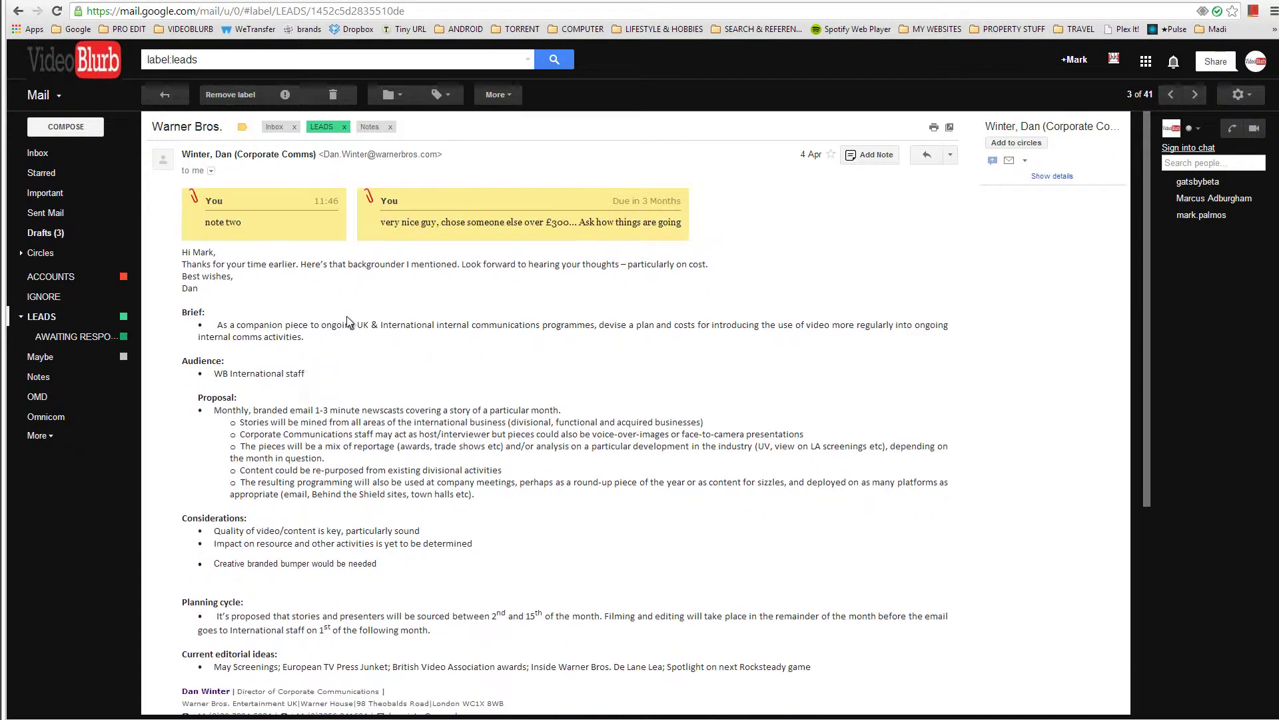
Open note two's due-date calendar, move to a later month, then cancel without setting a date
mouse_move(237, 228)
click(207, 179)
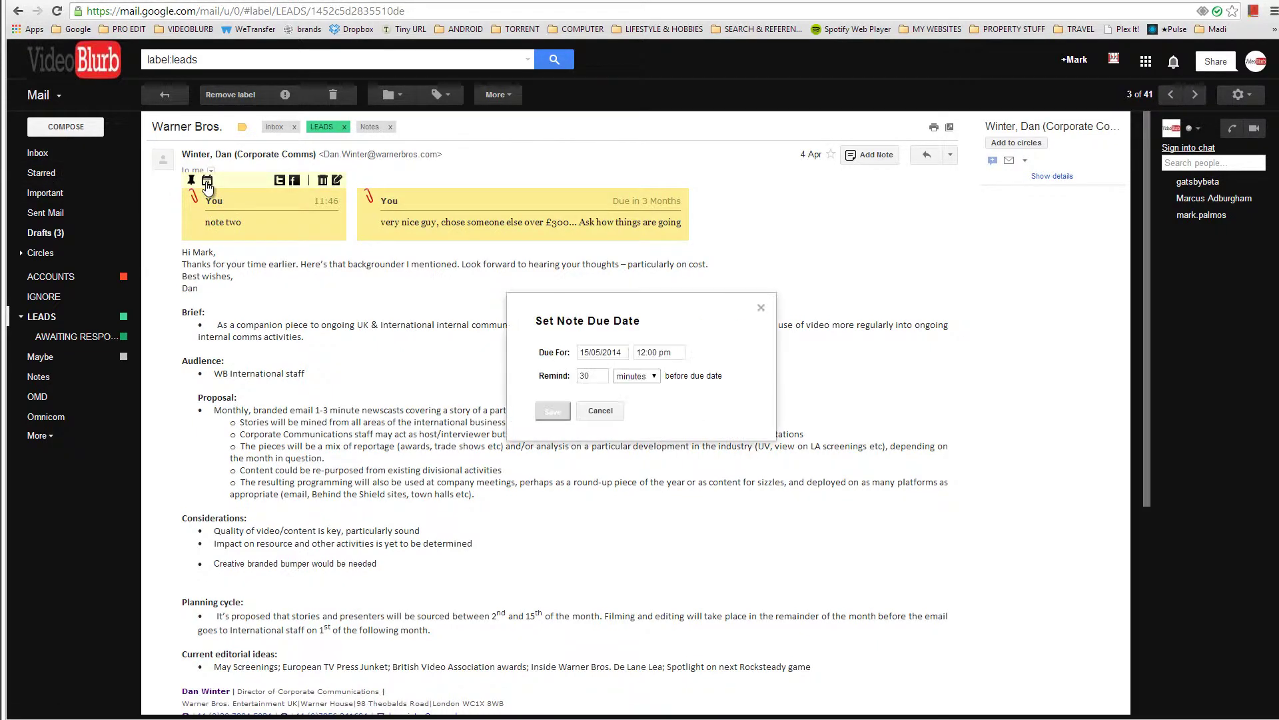
click(602, 353)
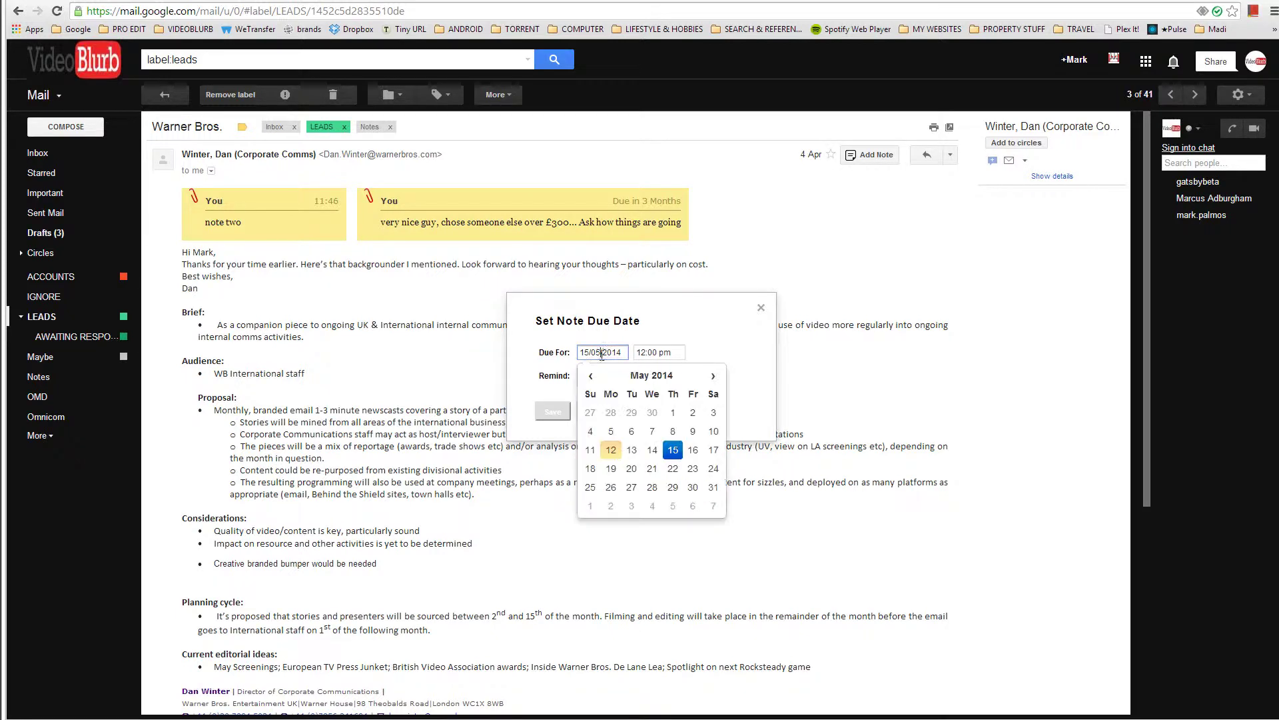
click(711, 376)
click(712, 377)
click(632, 398)
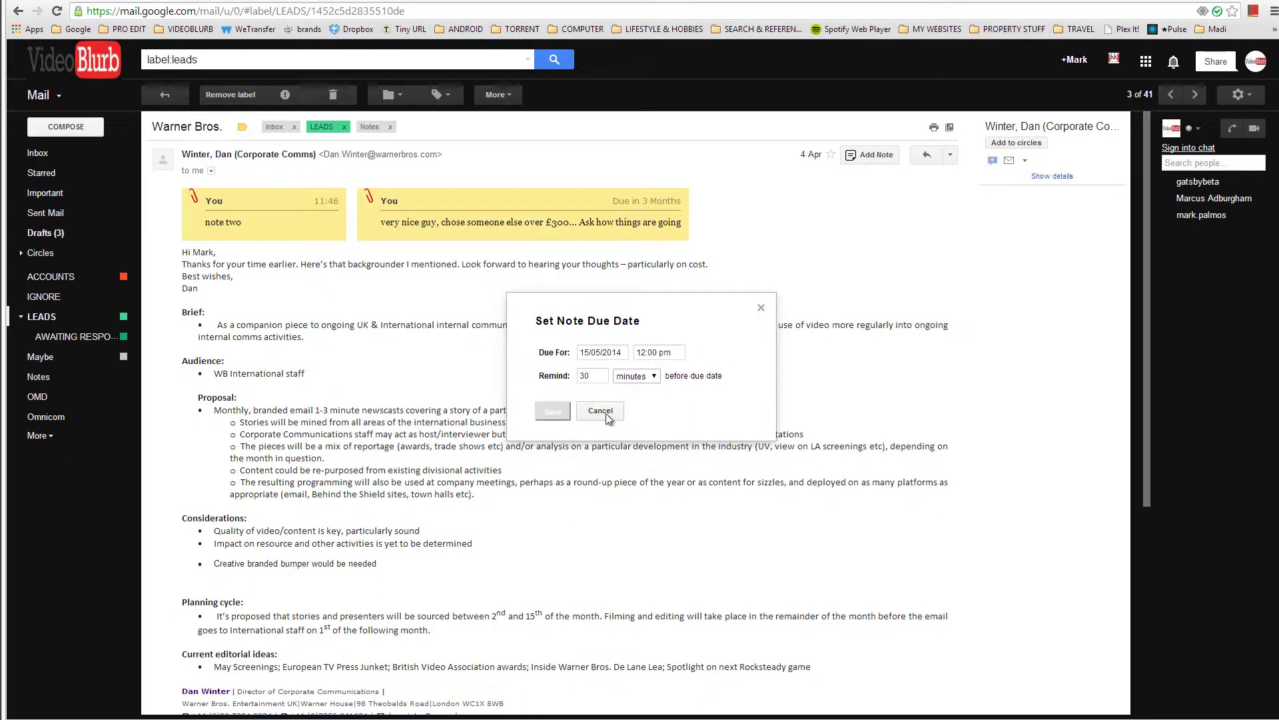
click(600, 411)
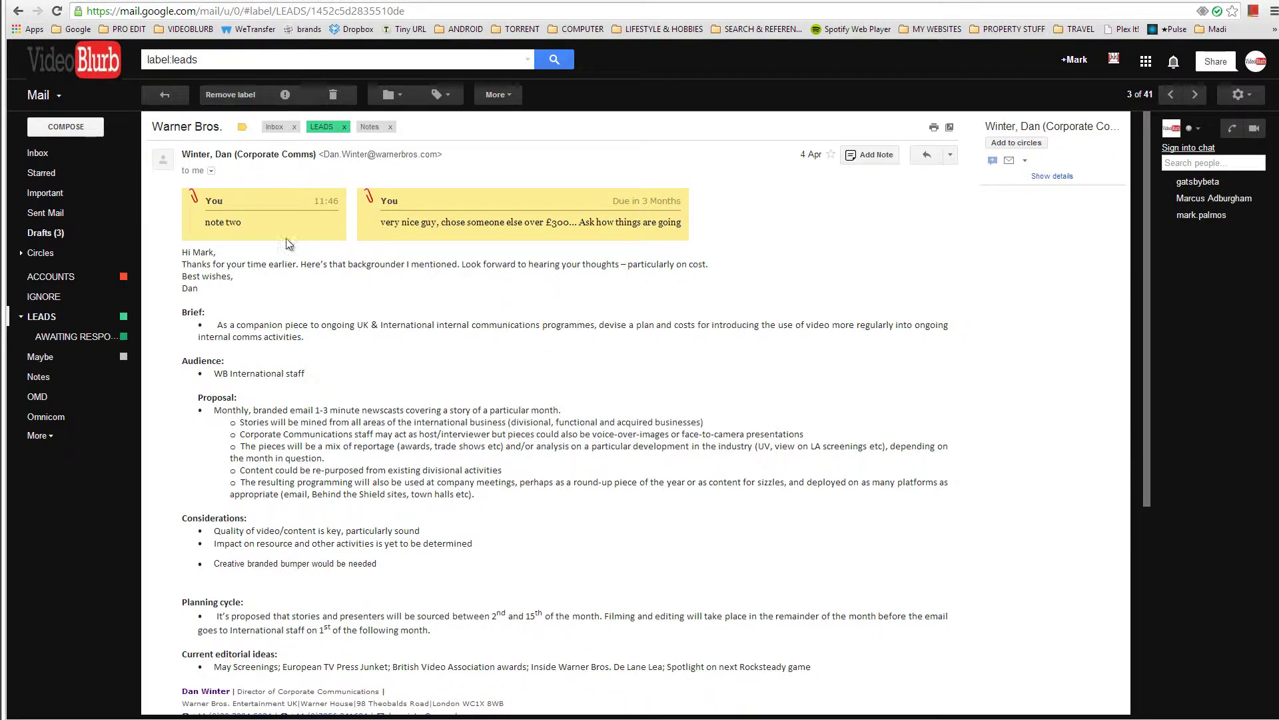
Return to the inbox and collapse and expand the Notes panel to check pinned 'note two'
click(48, 157)
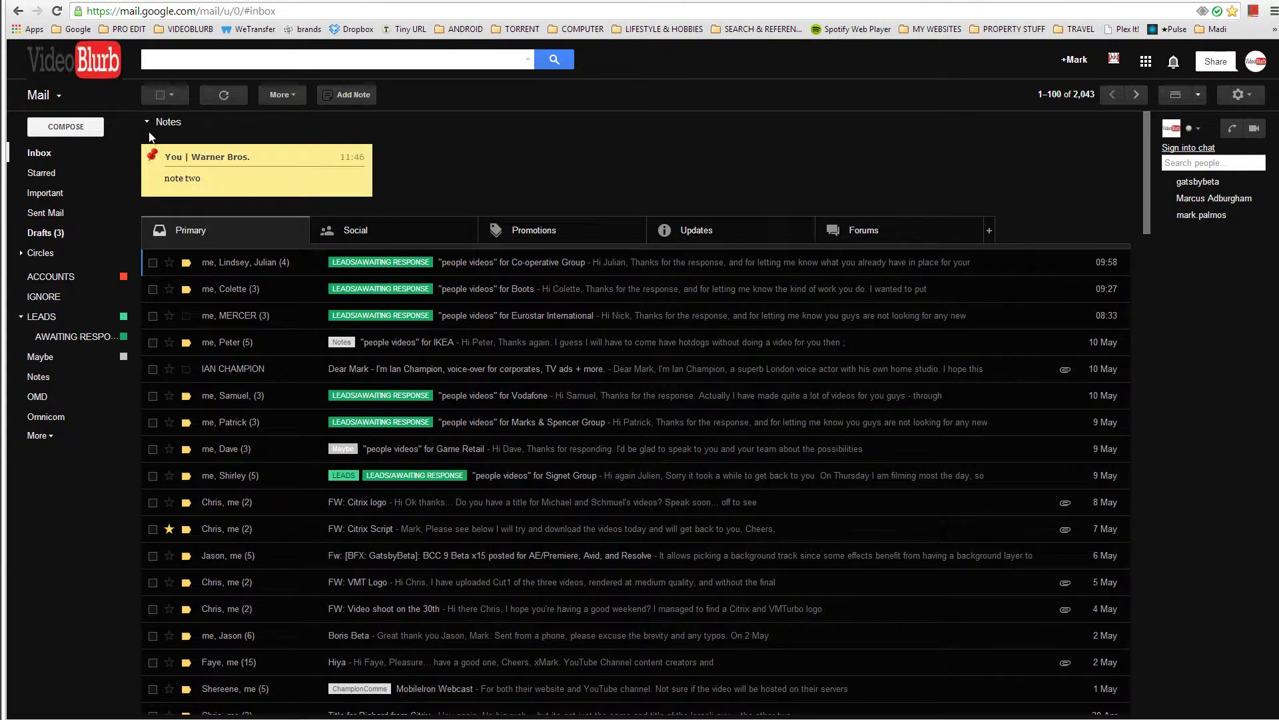
mouse_move(253, 170)
click(147, 124)
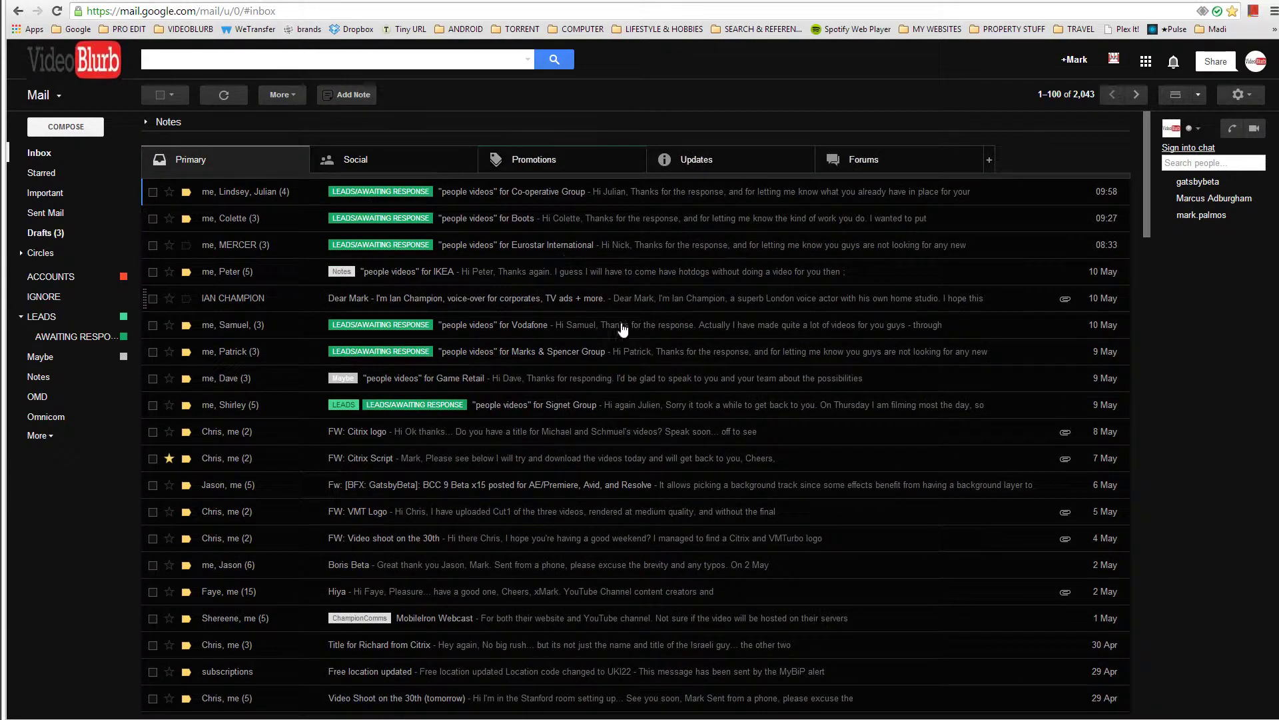
click(147, 125)
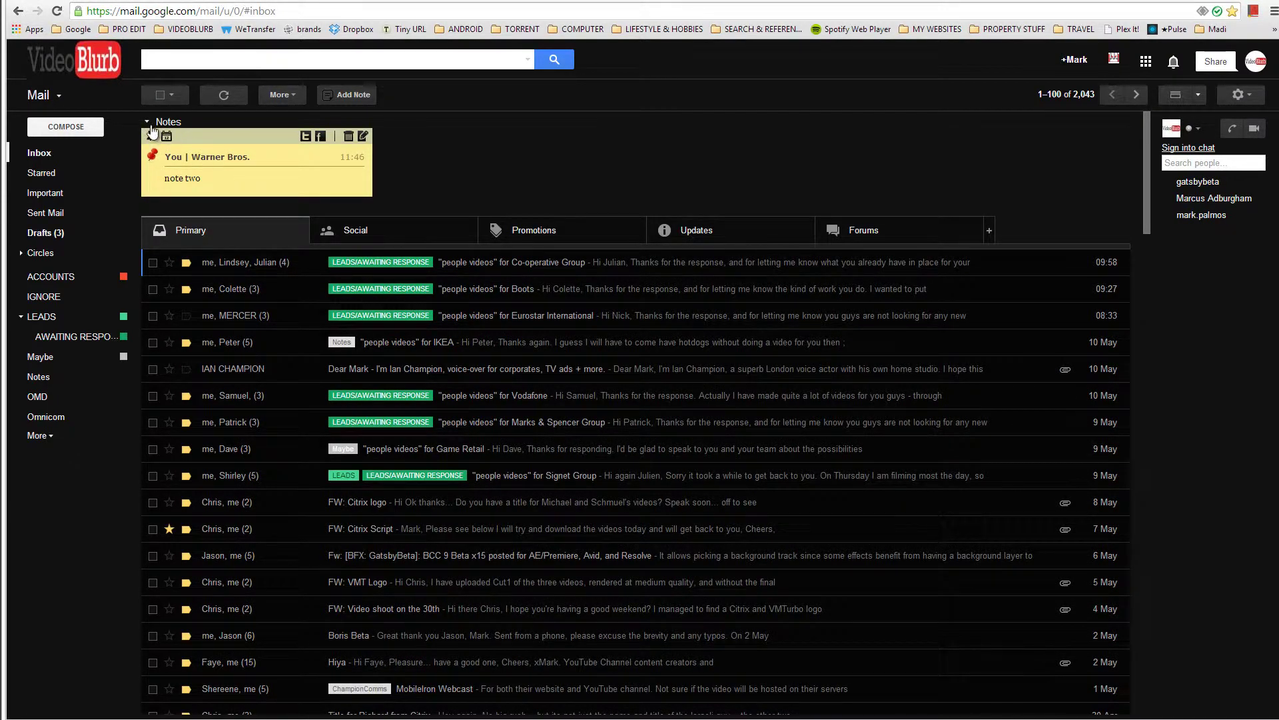
click(147, 123)
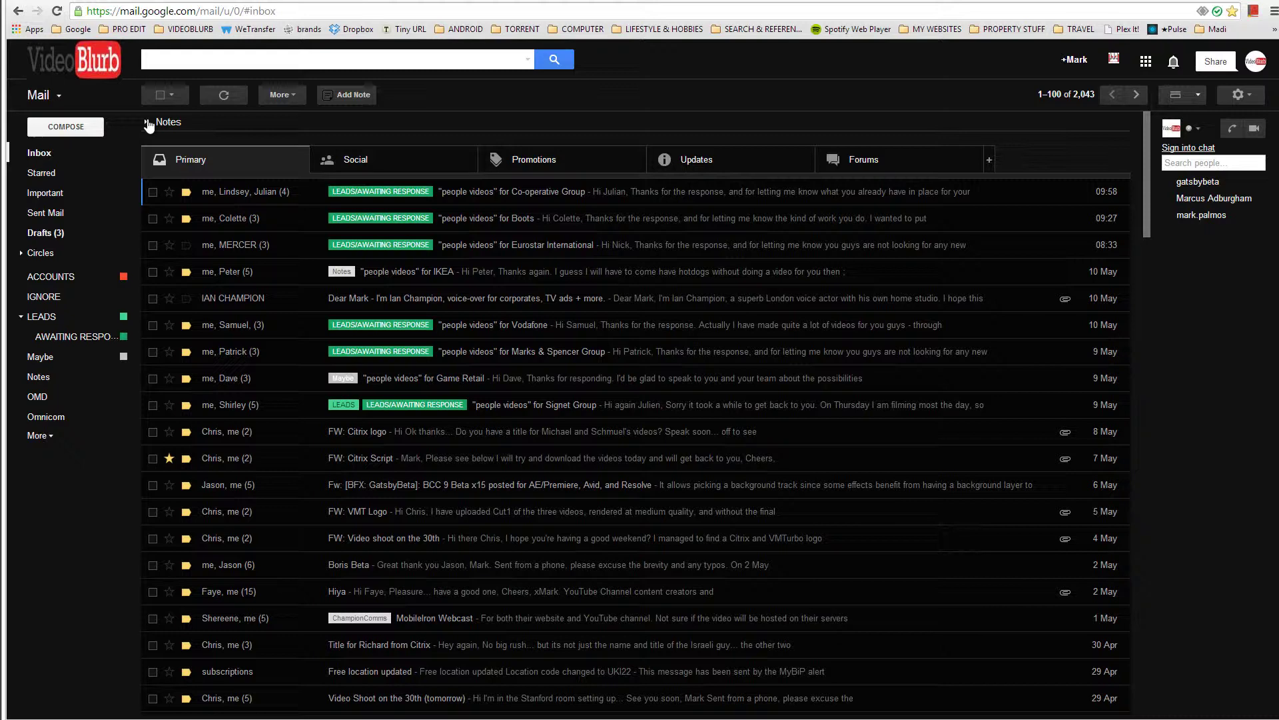
click(146, 124)
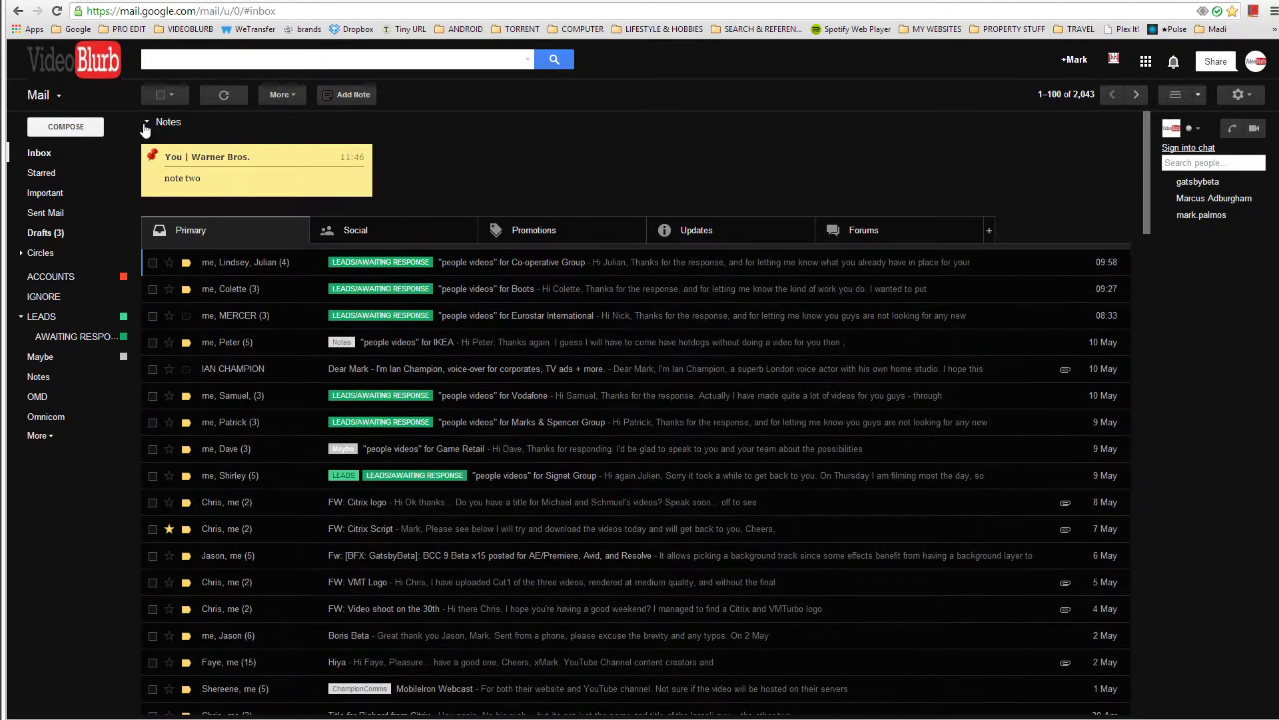
click(146, 124)
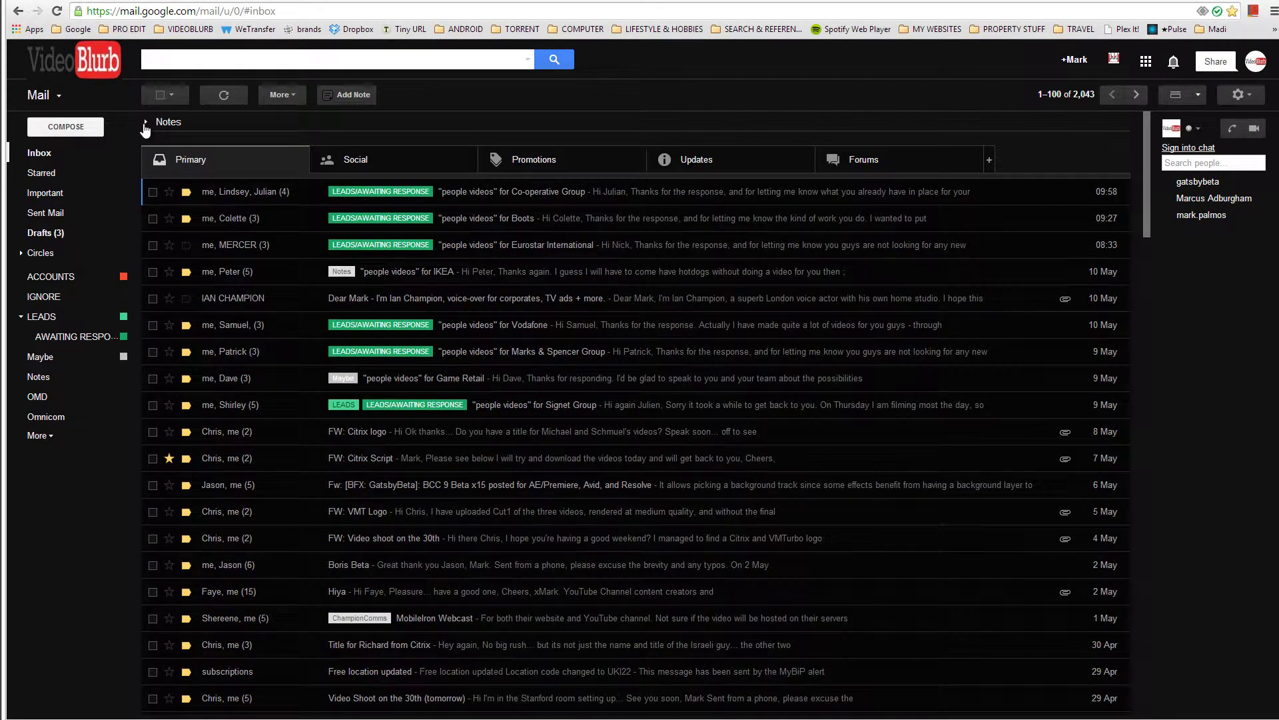
Discard an empty new inbox note, then follow pinned note two's Warner Bros. link to its email
click(346, 95)
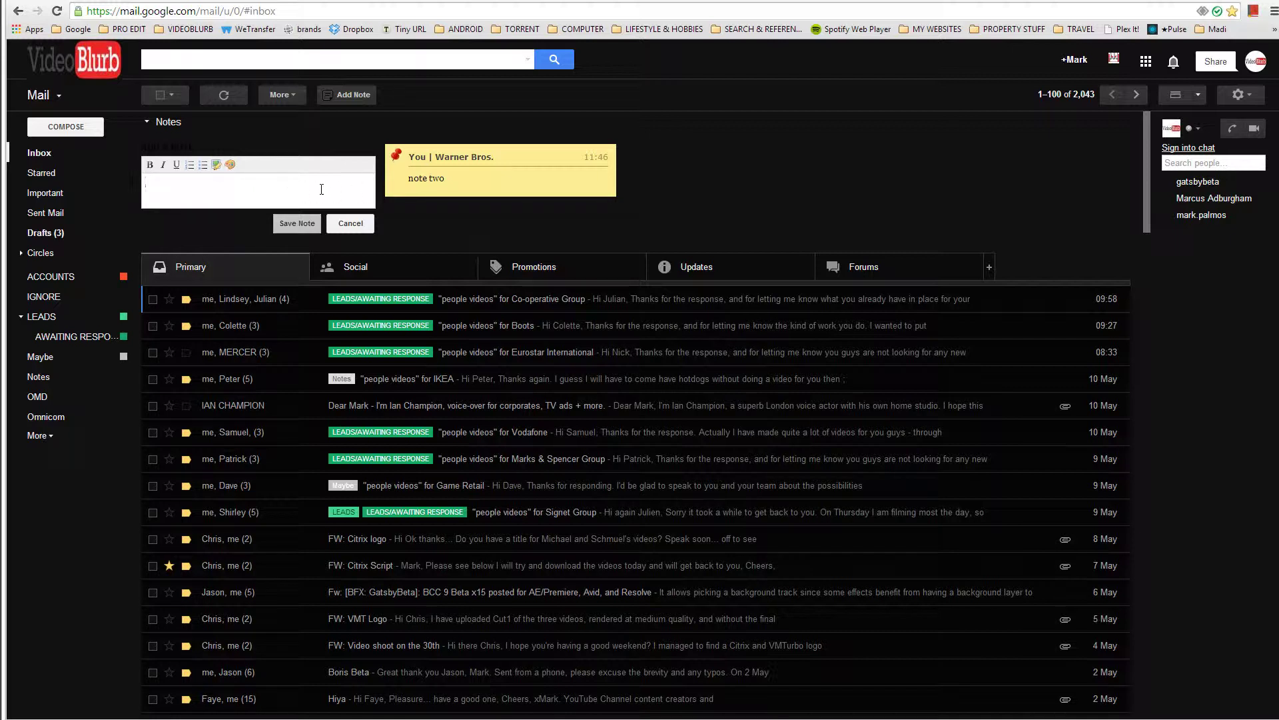
click(350, 224)
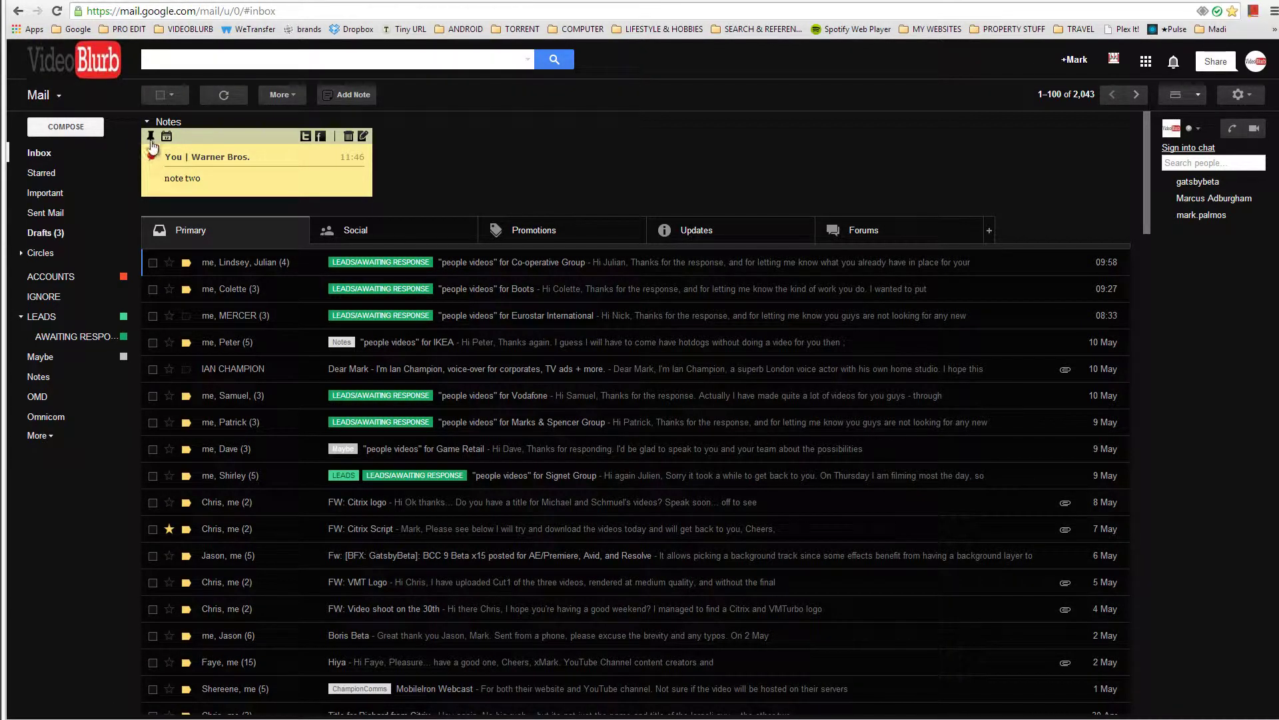
click(223, 160)
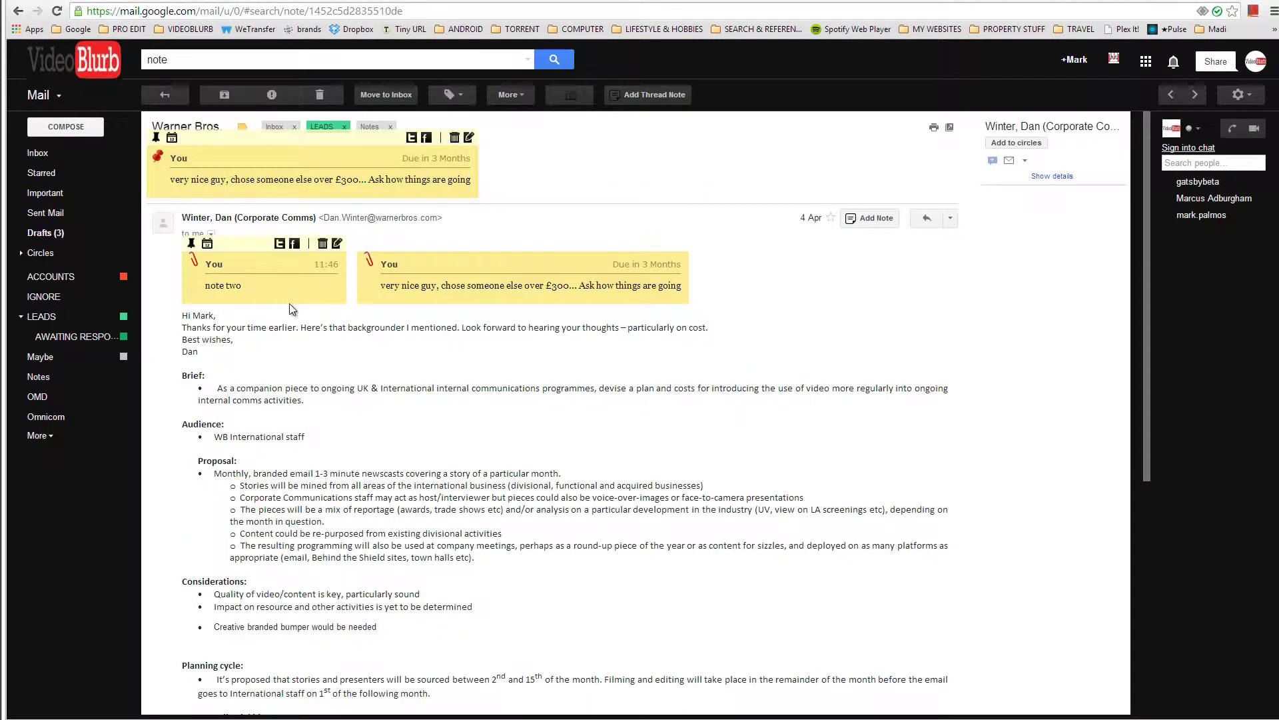